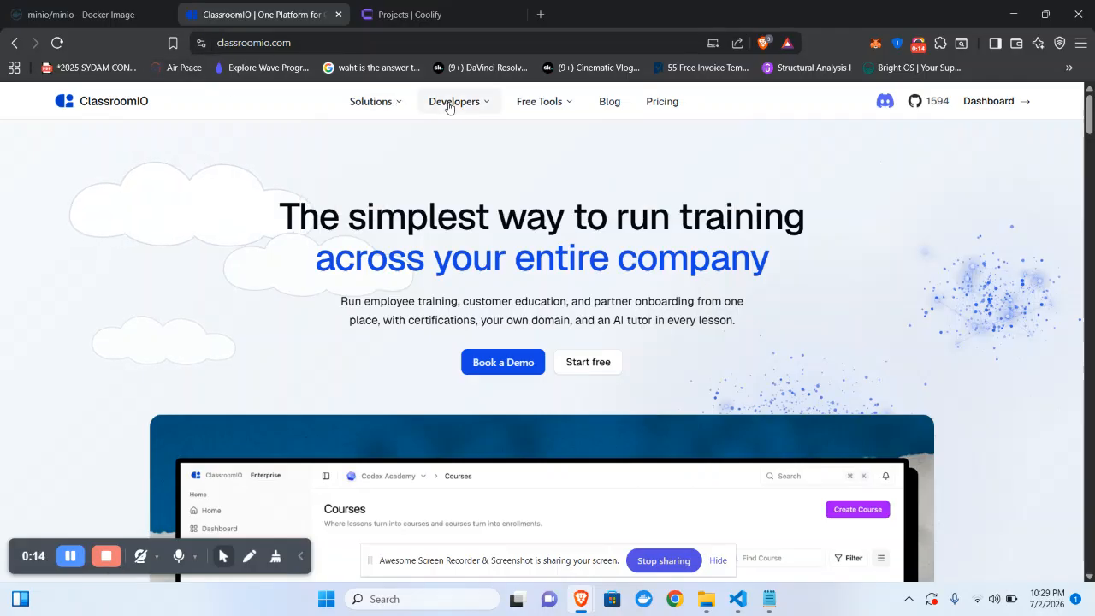
# Step: Open the ClassroomIO self-hosting documentation and expand its Self Hosting section
pyautogui.moveTo(449, 104)
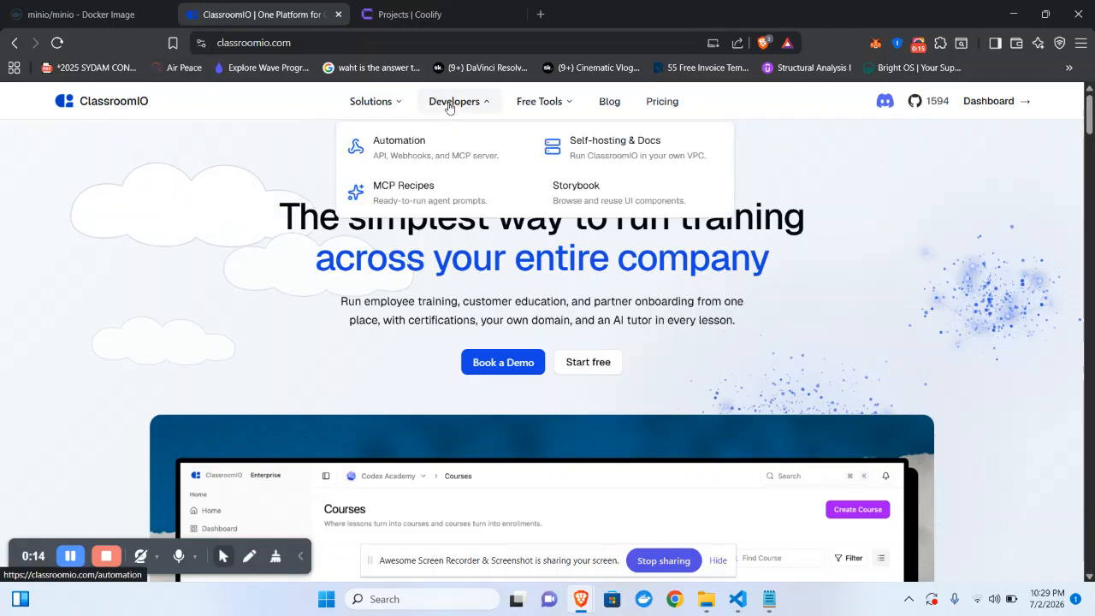
pyautogui.click(625, 158)
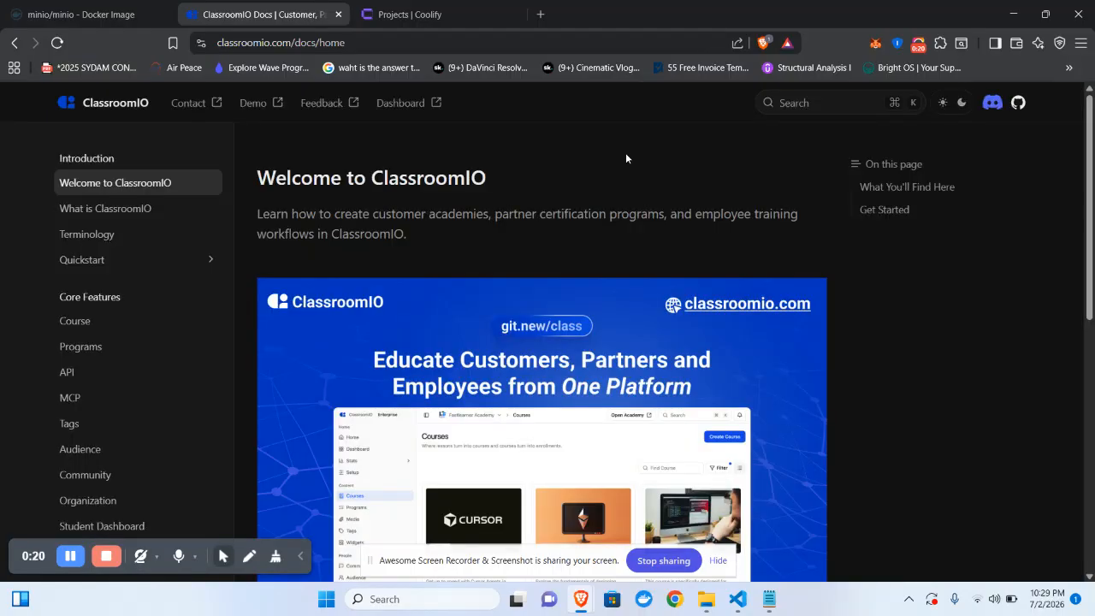
pyautogui.moveTo(40, 560); pyautogui.dragTo(219, 544)
pyautogui.scroll(-10, 119, 541)
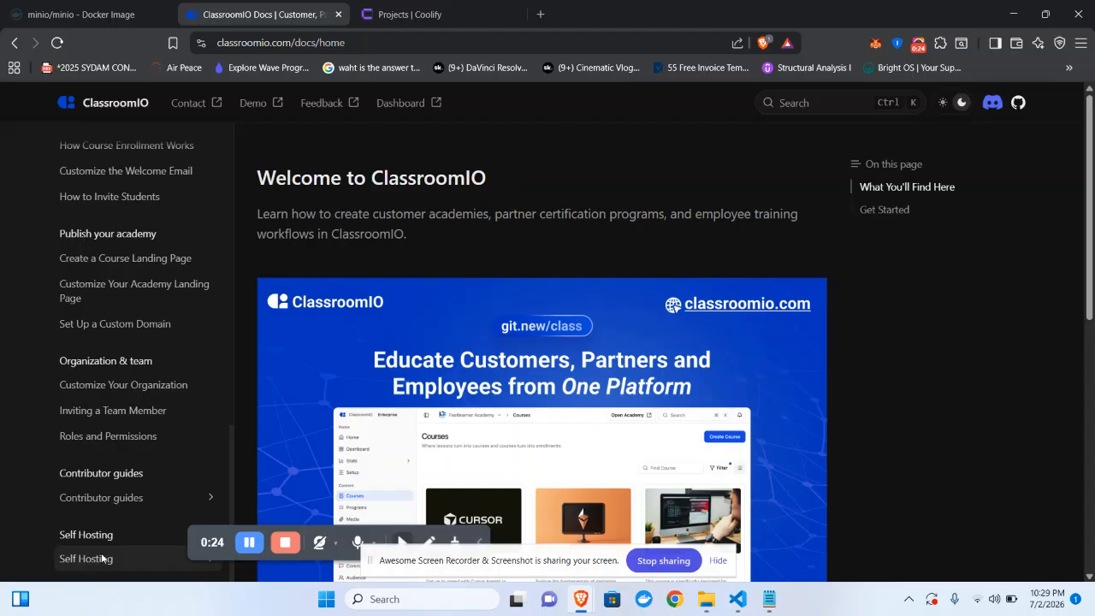
pyautogui.click(101, 554)
pyautogui.scroll(-1, 101, 554)
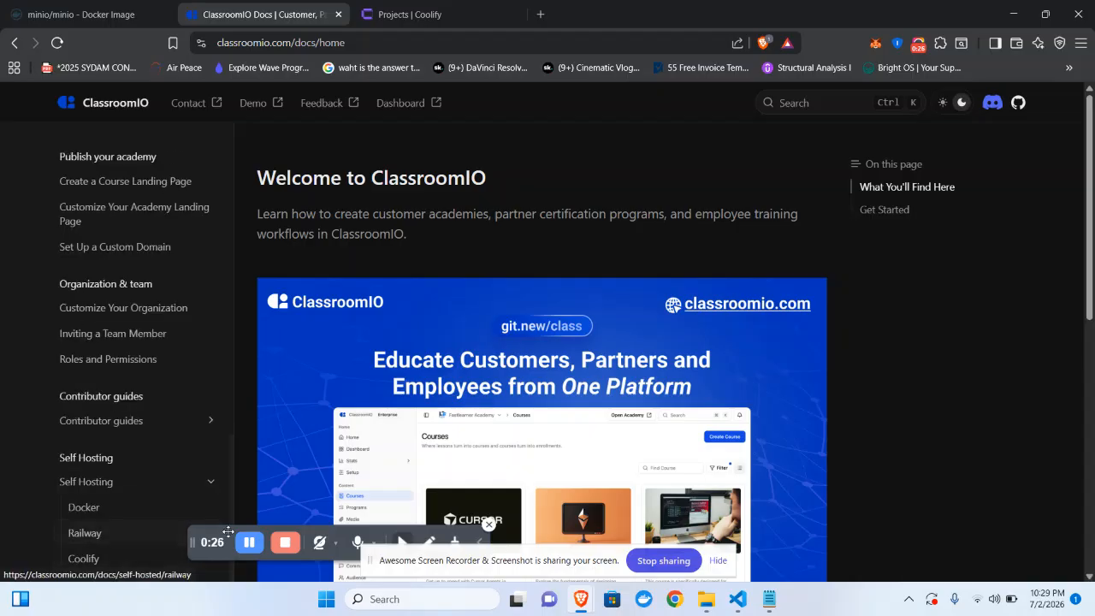
# Step: Open the Coolify self-hosting guide and follow its link to the docker-compose.images.yaml file
pyautogui.moveTo(220, 538); pyautogui.dragTo(268, 531)
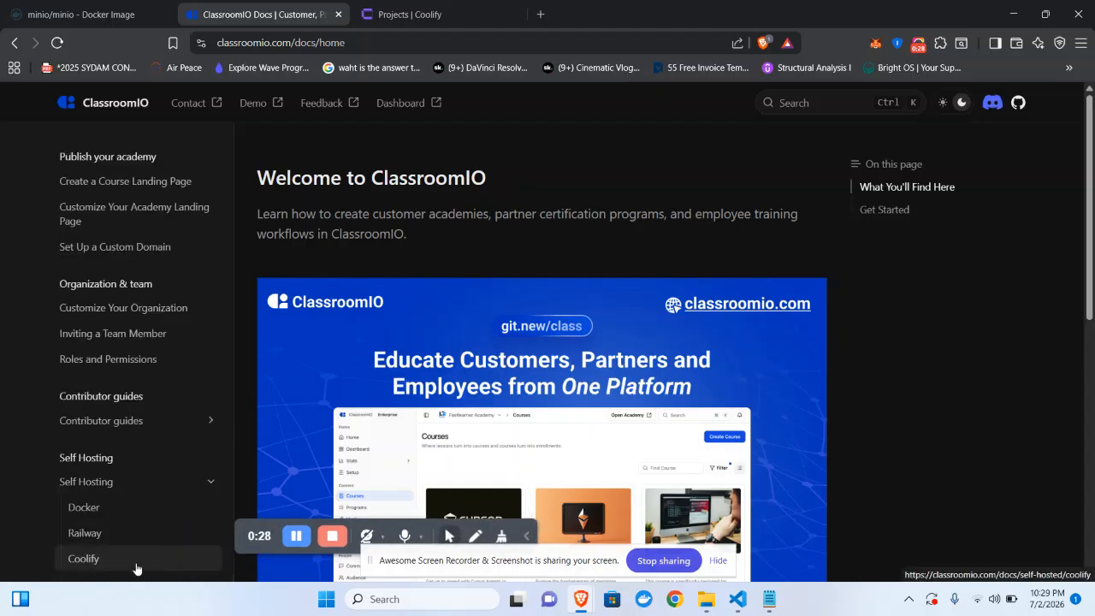
pyautogui.click(136, 567)
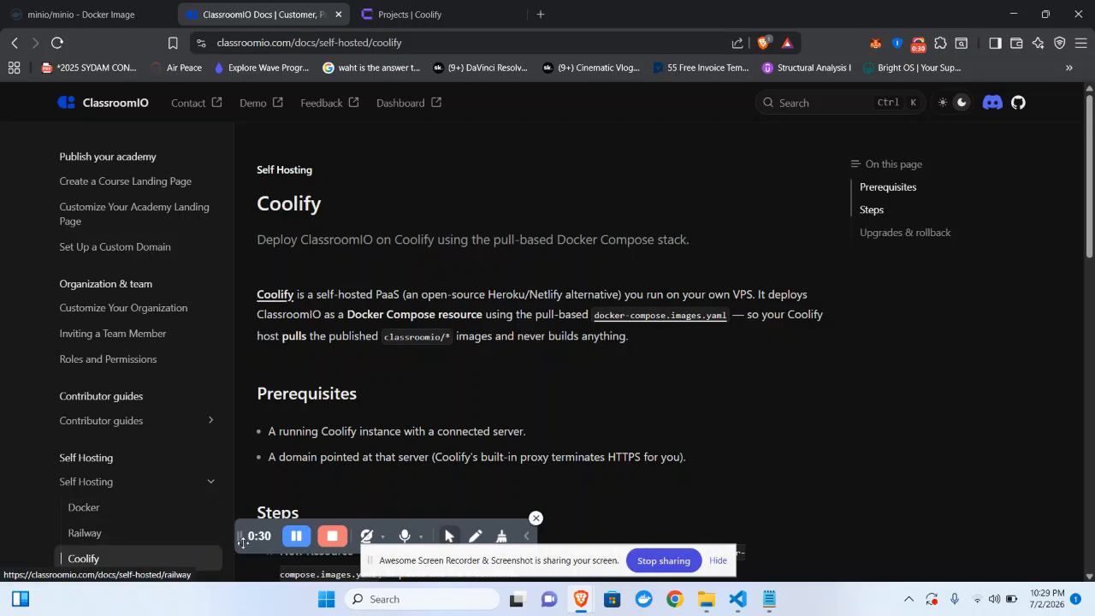
pyautogui.moveTo(248, 537); pyautogui.dragTo(25, 558)
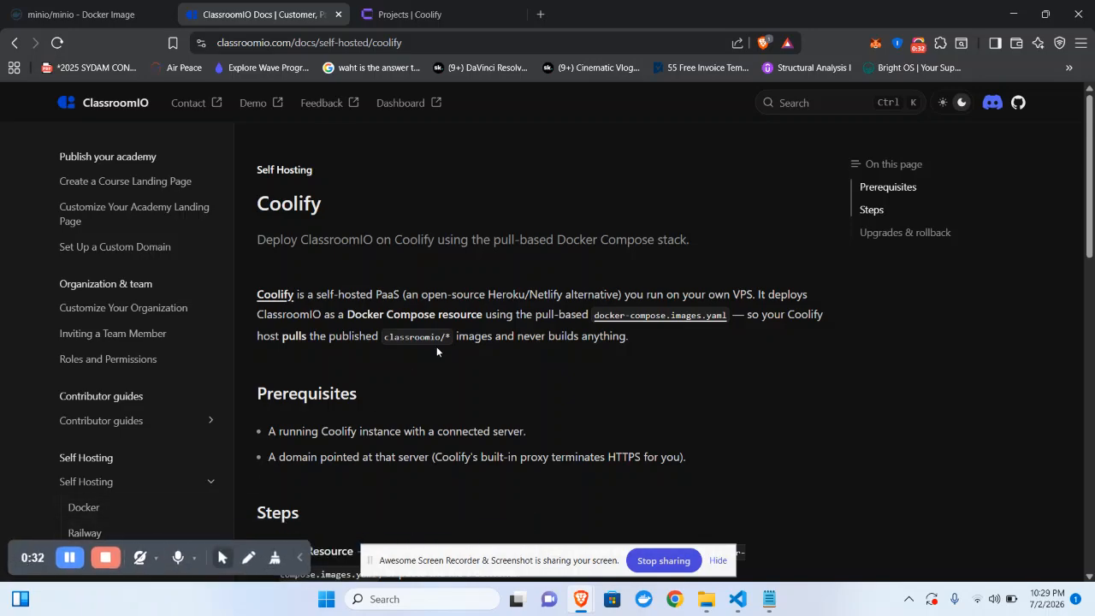
pyautogui.scroll(-1, 436, 346)
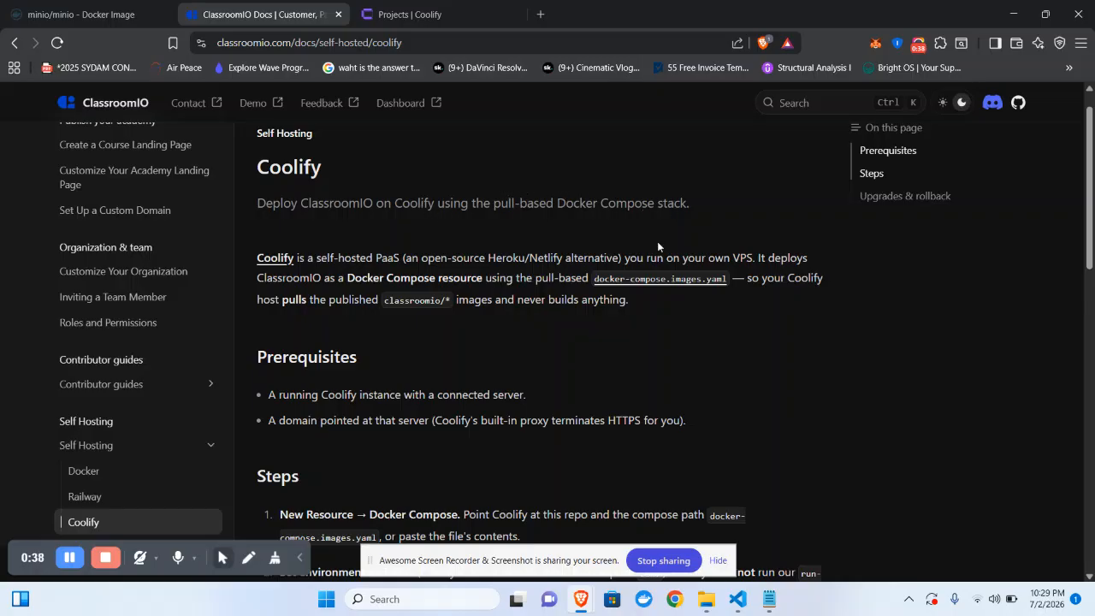
pyautogui.click(634, 288)
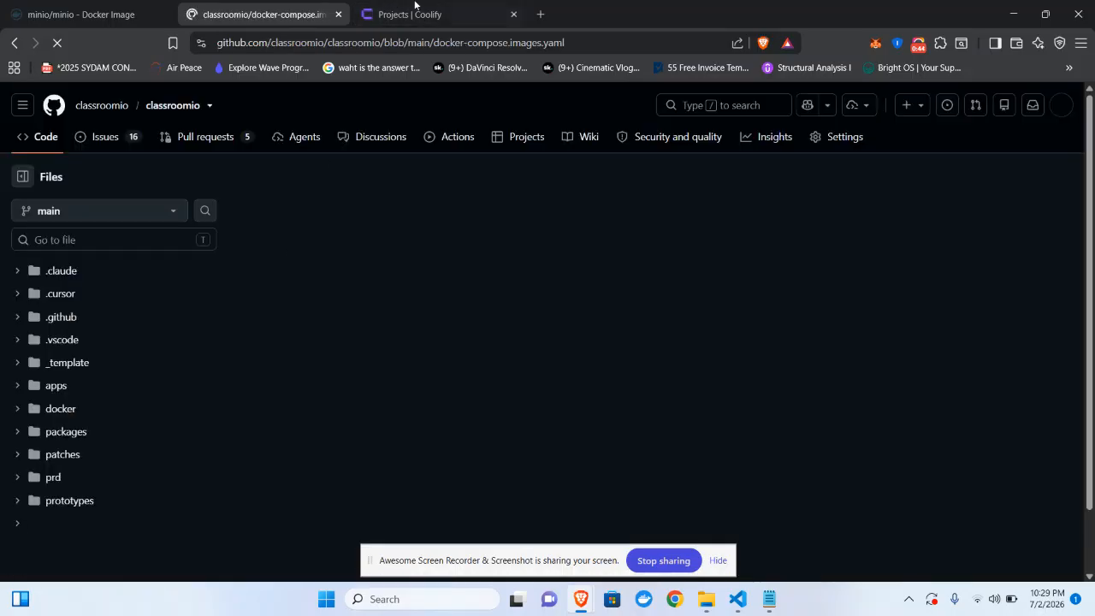
# Step: Switch to Coolify and start a new project with the name "classroomio demo"
pyautogui.click(459, 10)
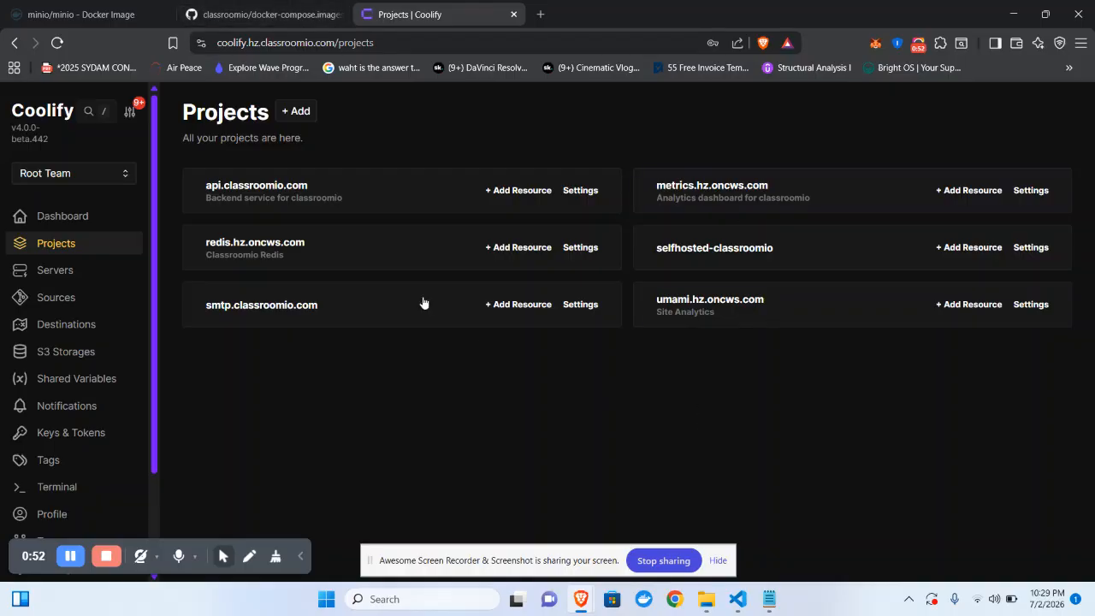
pyautogui.click(304, 113)
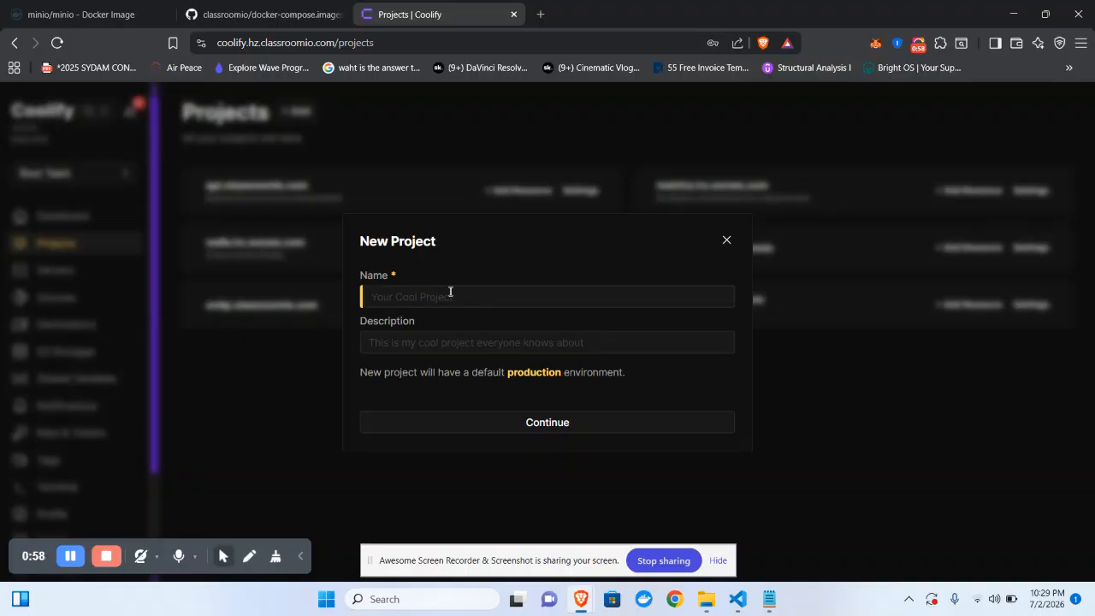
pyautogui.write('classroom')
pyautogui.write('-io')
pyautogui.press('BackSpace')
pyautogui.write('coolify')
pyautogui.press('BackSpace')
pyautogui.press('BackSpace')
pyautogui.press('BackSpace')
pyautogui.press('BackSpace')
pyautogui.write('d')
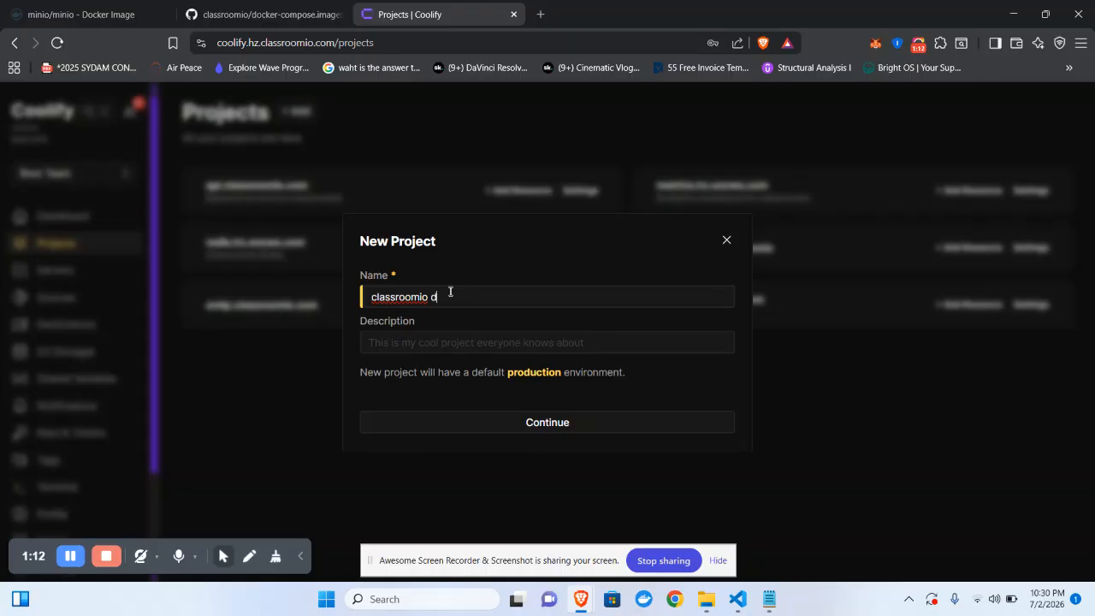
pyautogui.write('emo')
# Step: Capitalize the project name as "ClassroomIo demo" and create the project
pyautogui.click(425, 297)
pyautogui.press('BackSpace')
pyautogui.write('I')
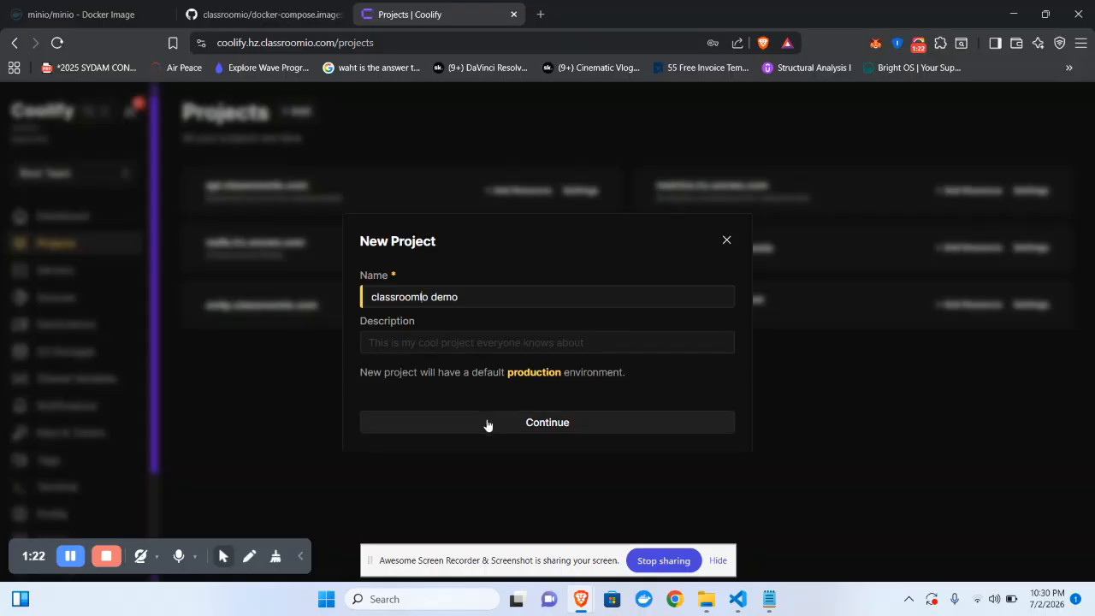
pyautogui.click(376, 297)
pyautogui.press('BackSpace')
pyautogui.write('C')
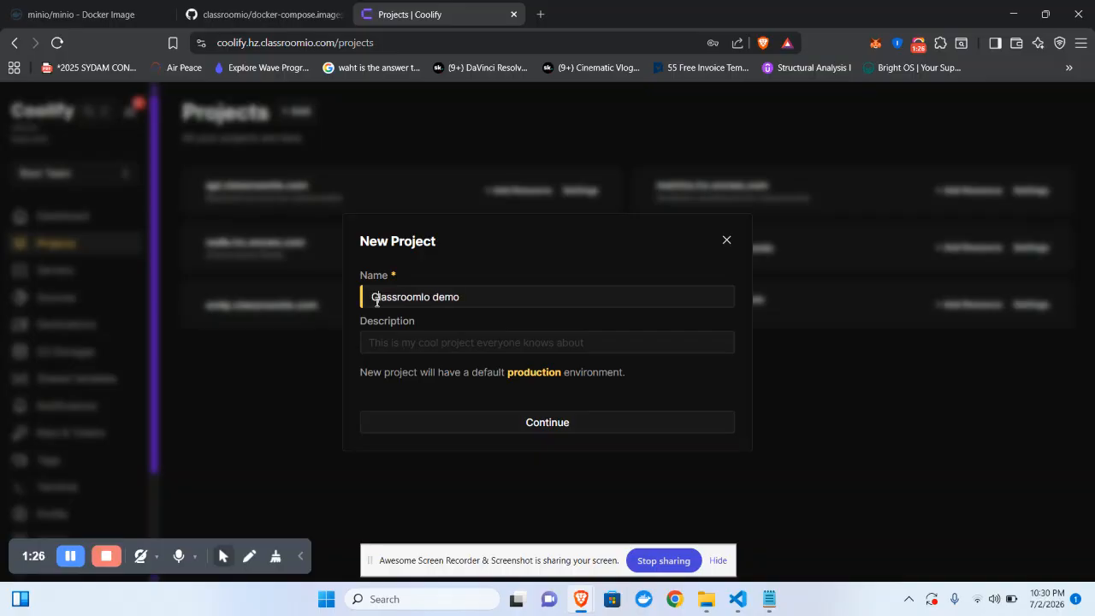
pyautogui.click(484, 423)
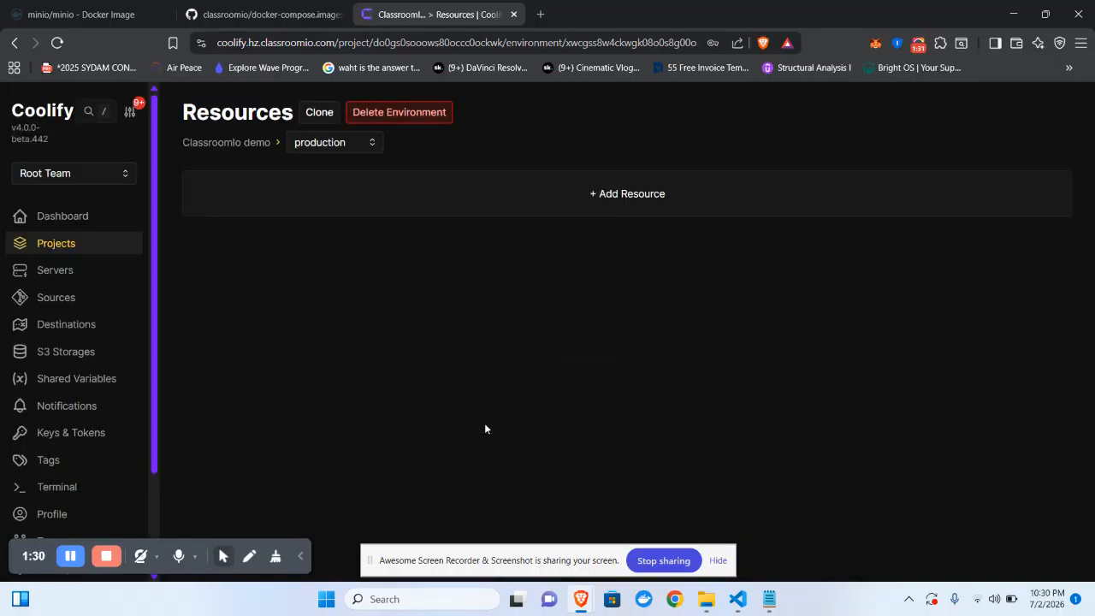
# Step: Start adding a resource to the production environment and select the full docker-compose.images.yaml code on GitHub for copying
pyautogui.click(541, 206)
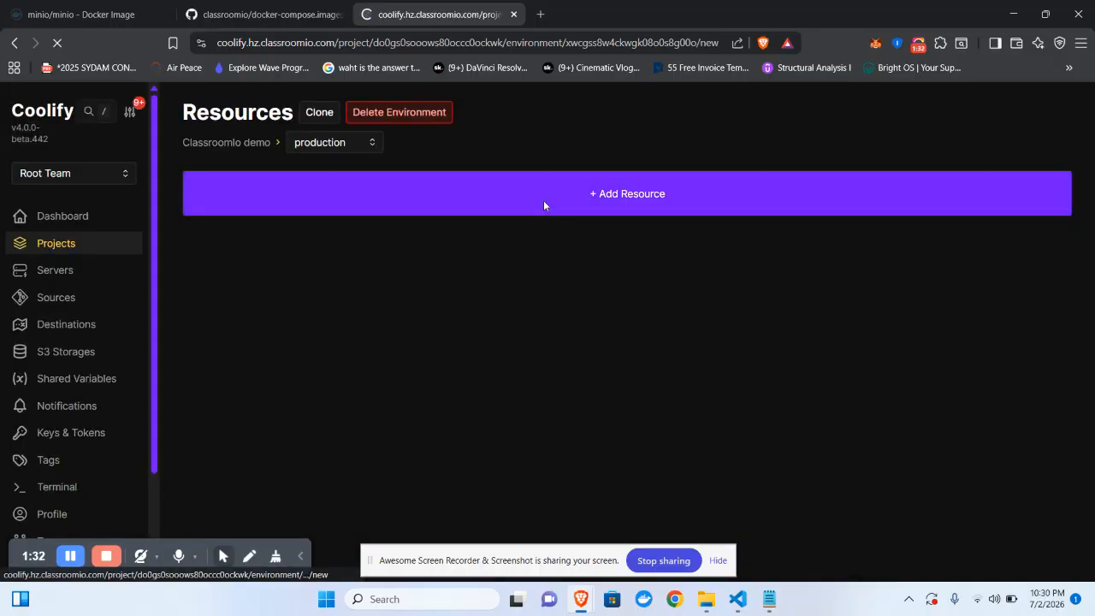
pyautogui.click(269, 19)
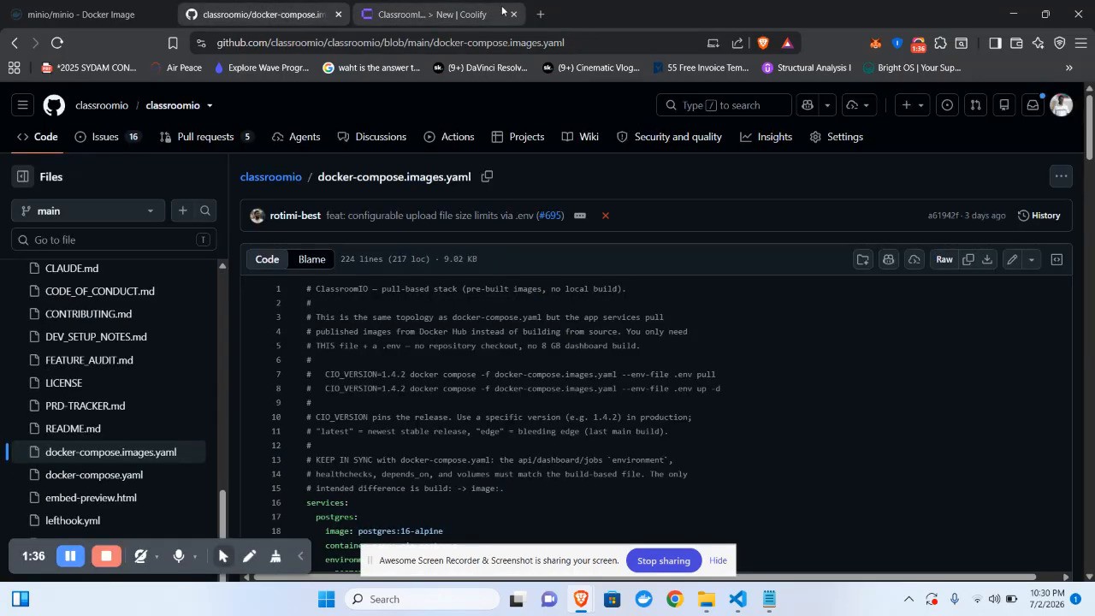
pyautogui.hotkey('ctrl', 'a')
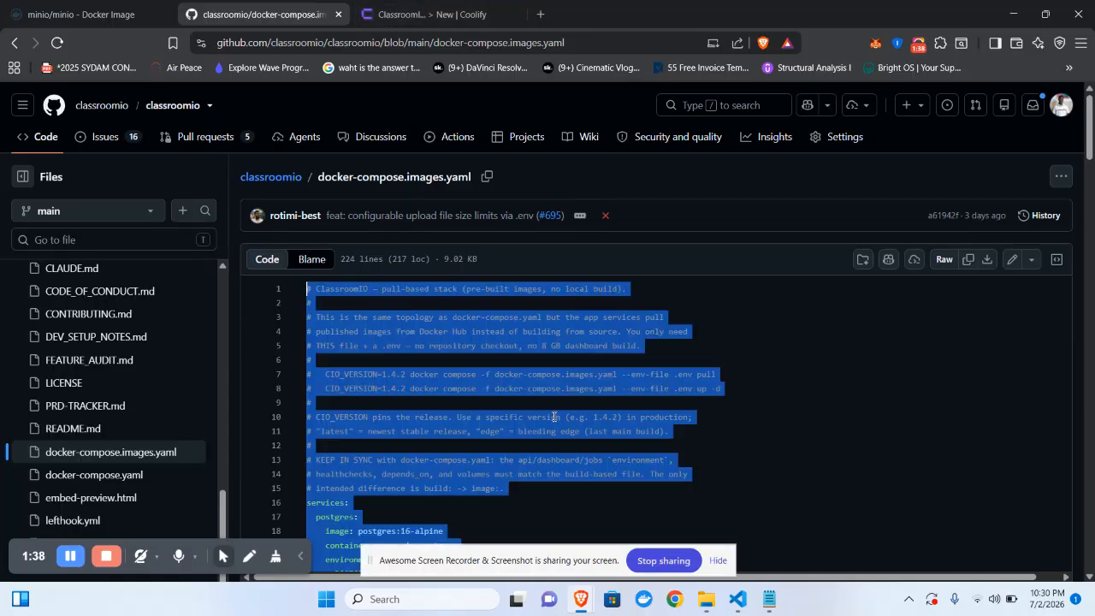
# Step: Create a Docker Compose Empty resource in Coolify with the copied compose file contents and save the service
pyautogui.click(436, 14)
pyautogui.scroll(-3, 553, 402)
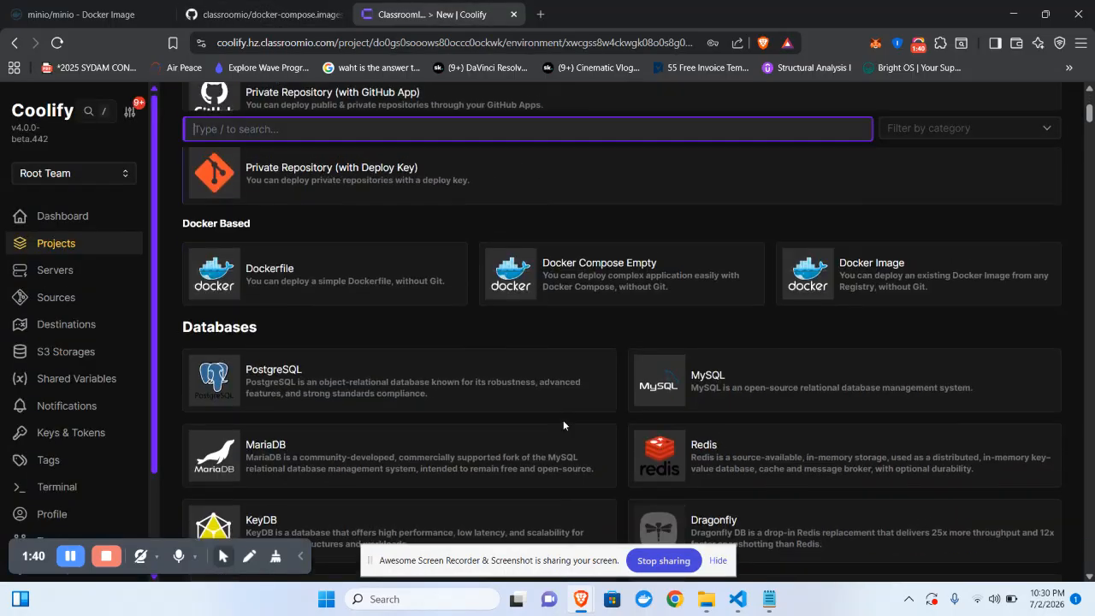
pyautogui.scroll(2, 488, 342)
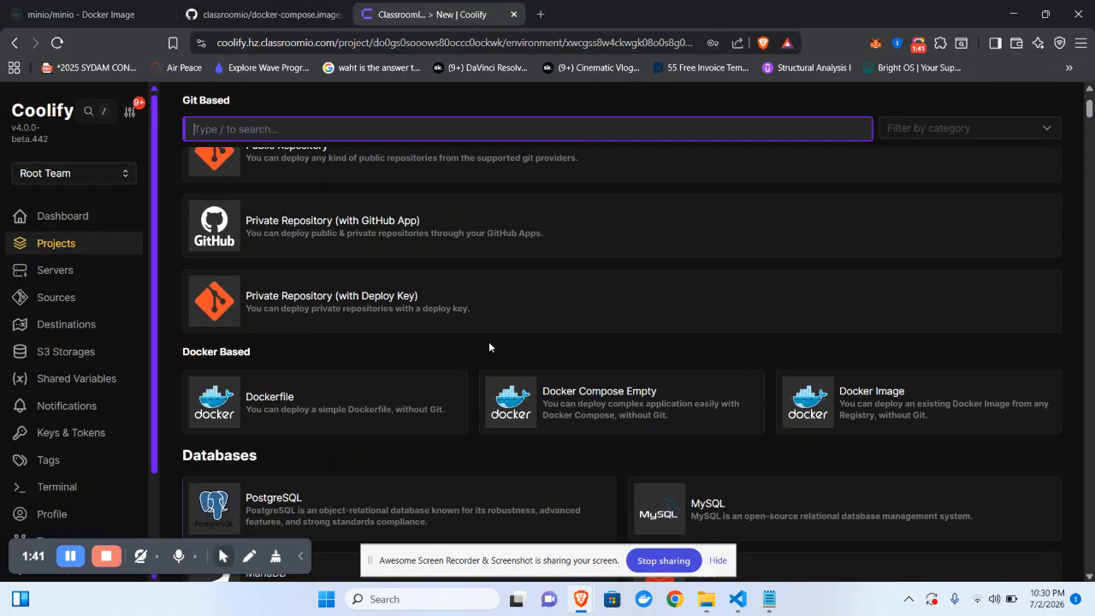
pyautogui.click(620, 417)
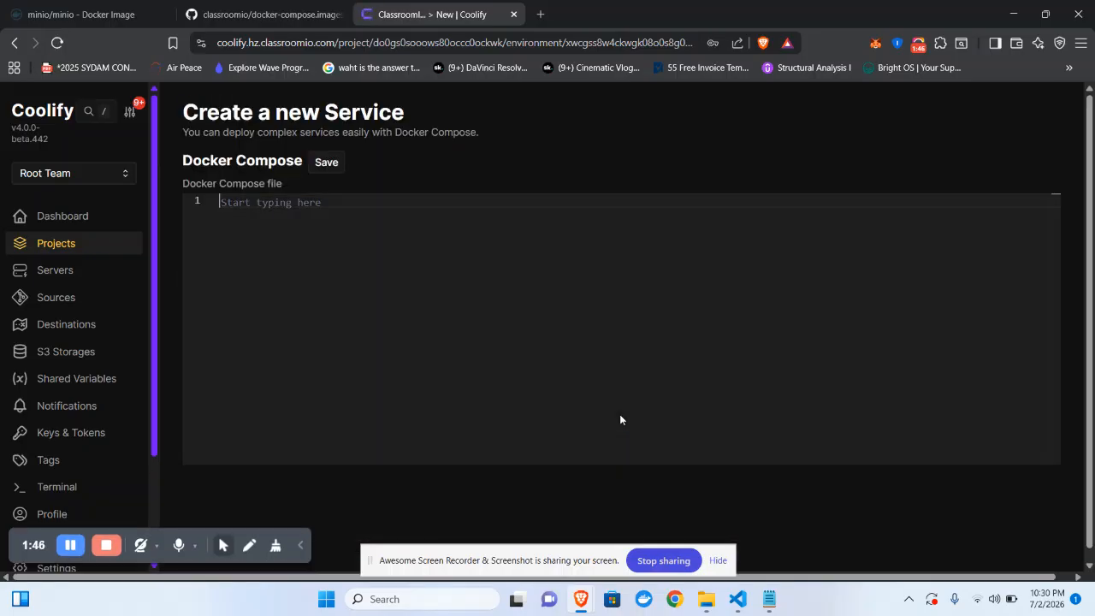
pyautogui.hotkey('ctrl', 'v')
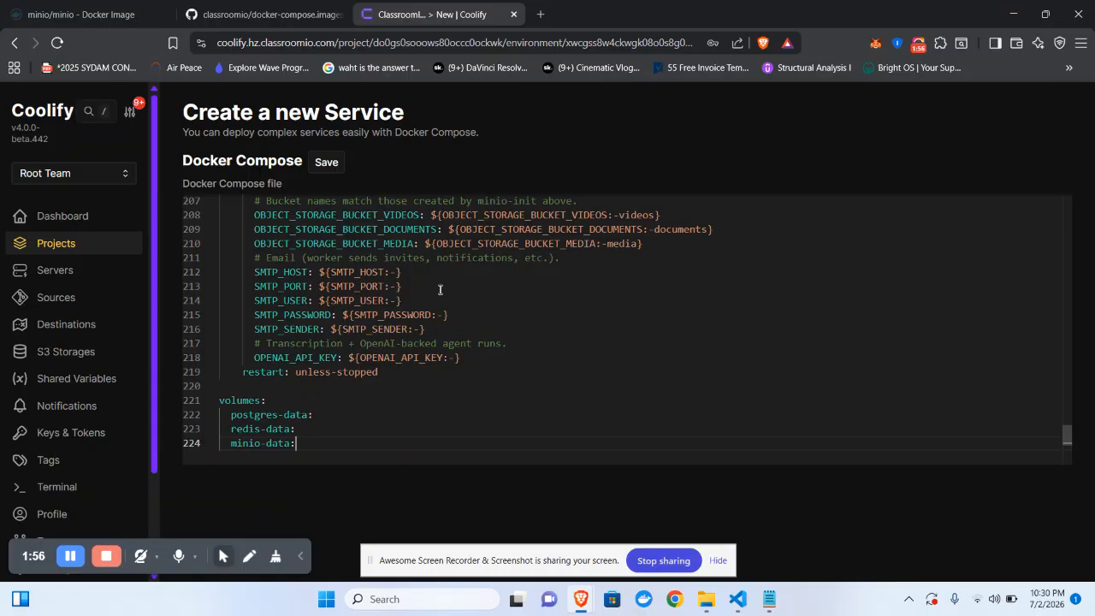
pyautogui.scroll(6, 440, 289)
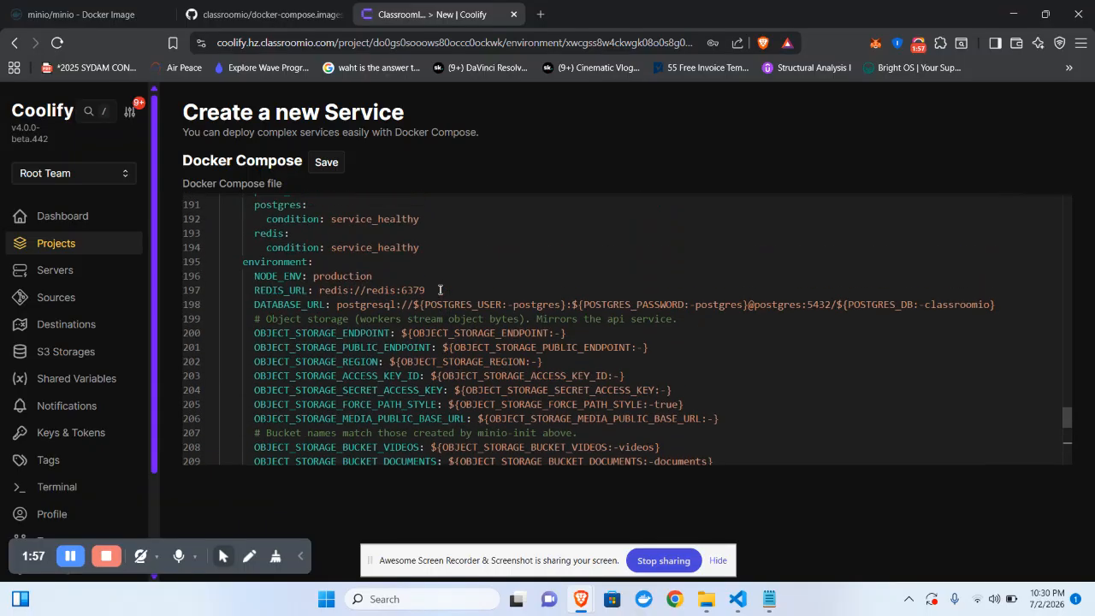
pyautogui.click(325, 163)
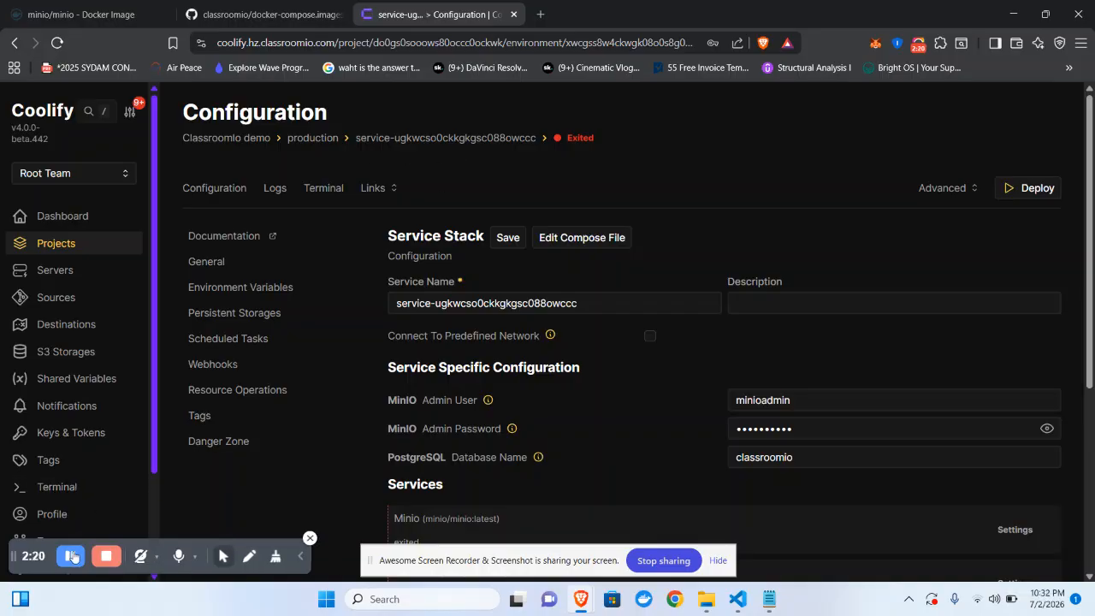
# Step: Look over the stack's services and open the service's environment variables in Developer view
pyautogui.scroll(-3, 667, 401)
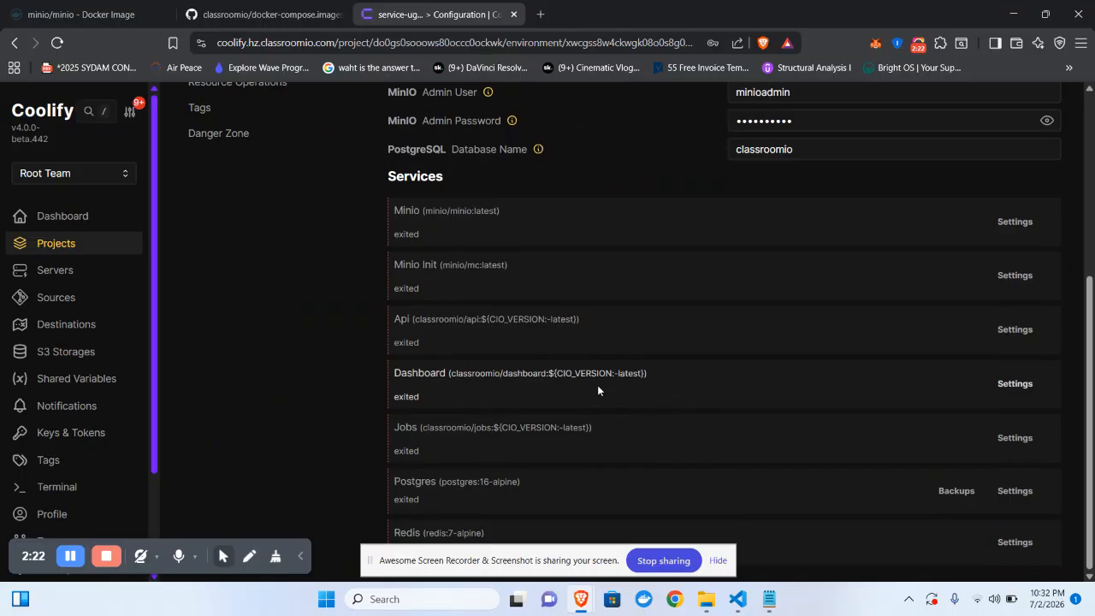
pyautogui.click(718, 560)
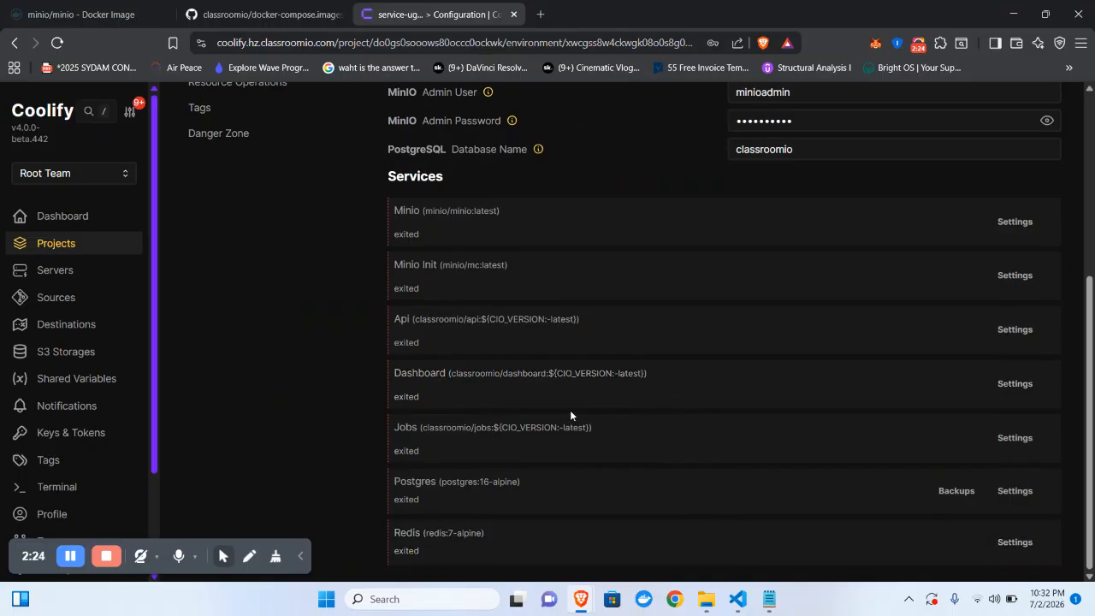
pyautogui.scroll(3, 570, 409)
pyautogui.scroll(1, 573, 486)
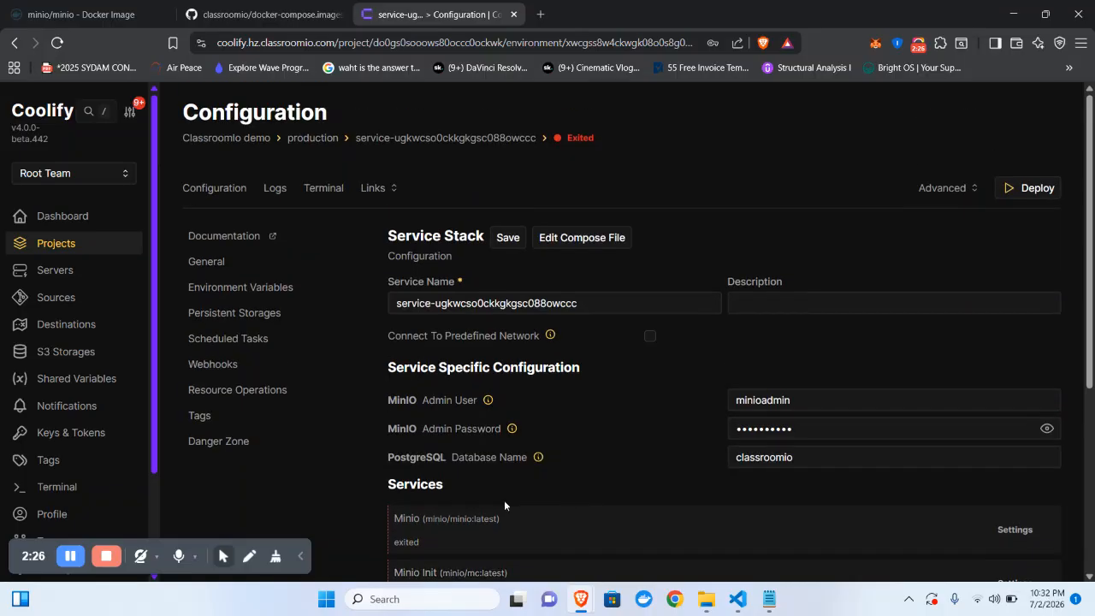
pyautogui.click(234, 288)
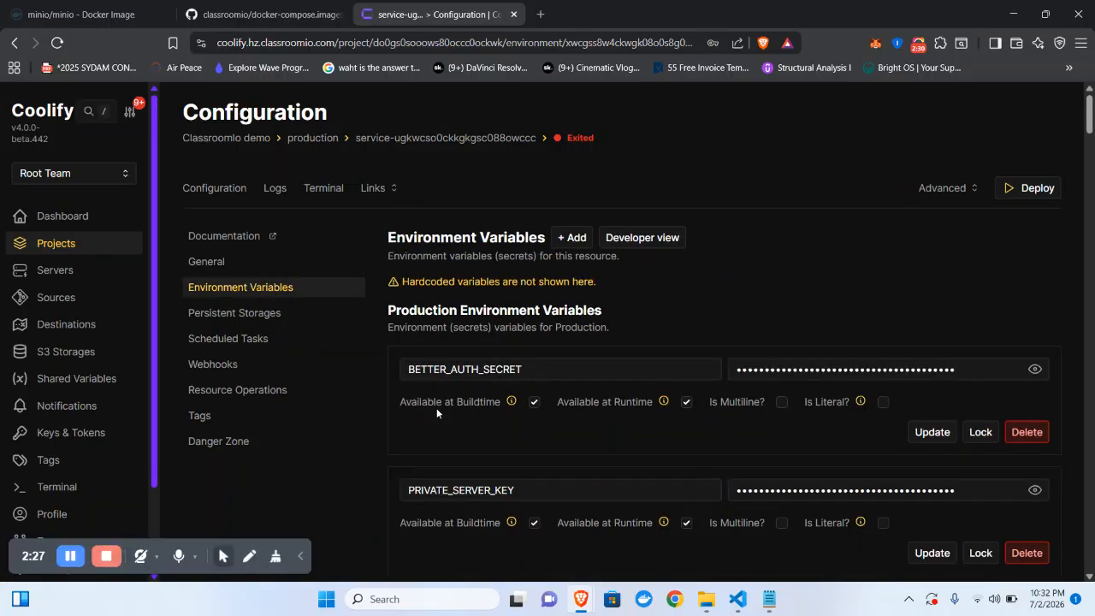
pyautogui.scroll(-1, 436, 408)
pyautogui.click(641, 200)
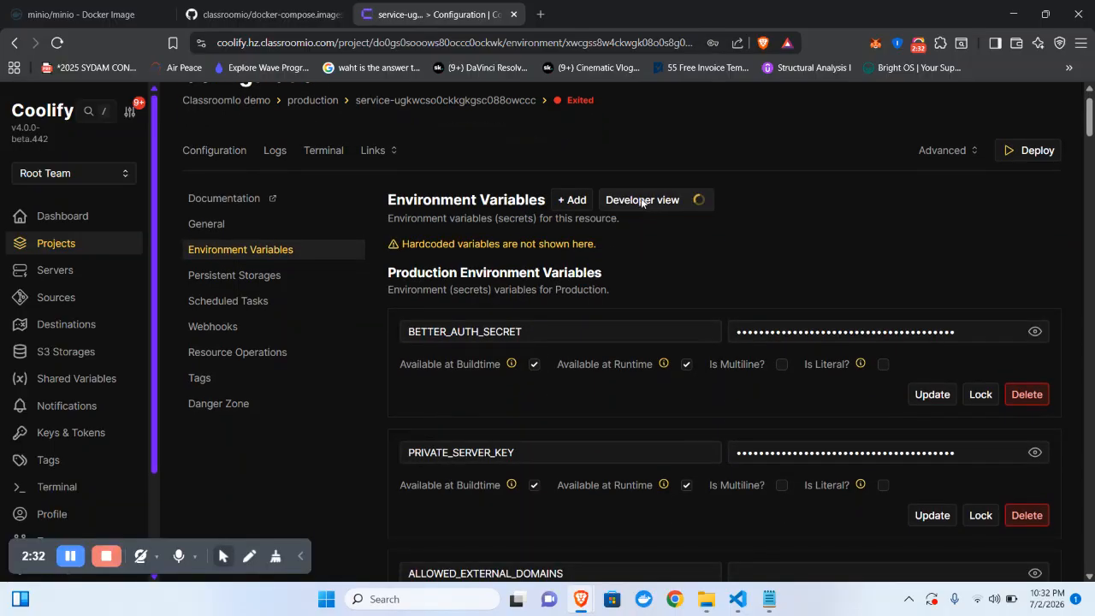
# Step: Examine the production environment variables and highlight the COMPOSE_PROFILES=minio line
pyautogui.scroll(-10, 575, 416)
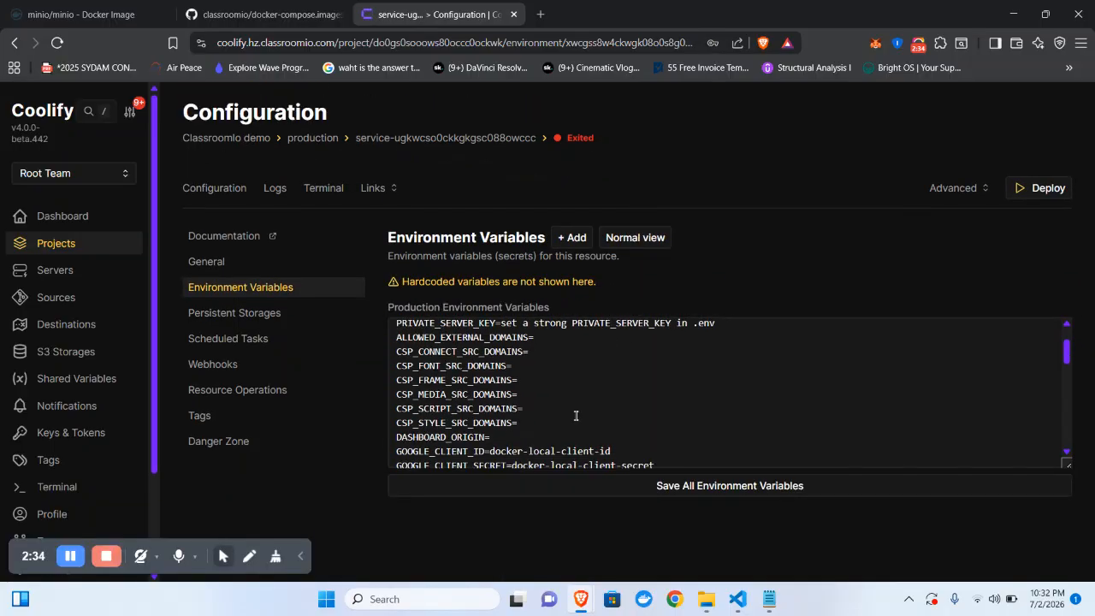
pyautogui.scroll(10, 576, 416)
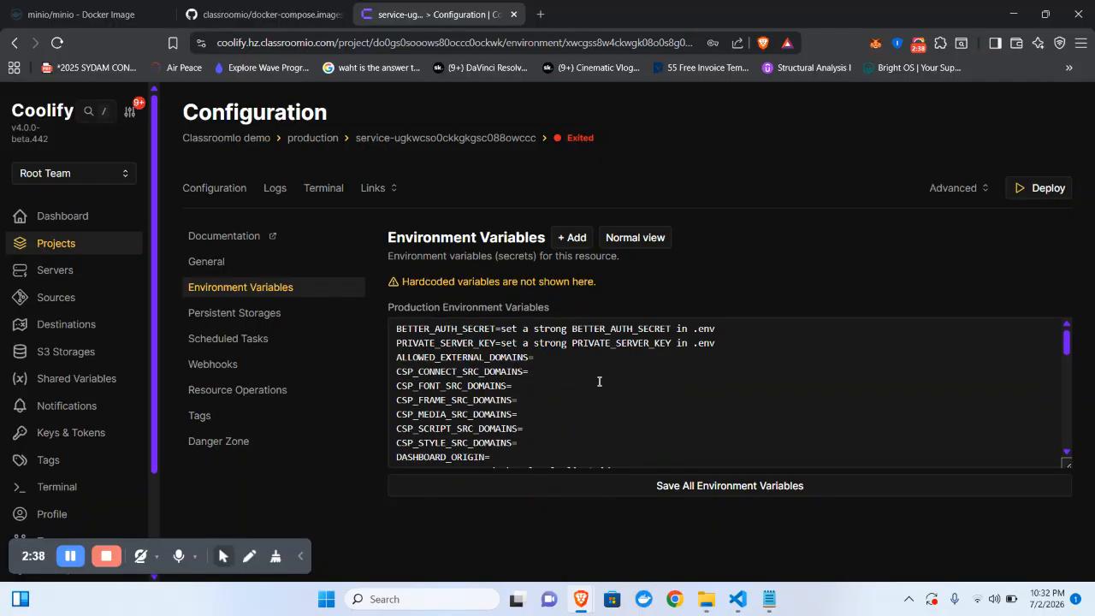
pyautogui.click(74, 559)
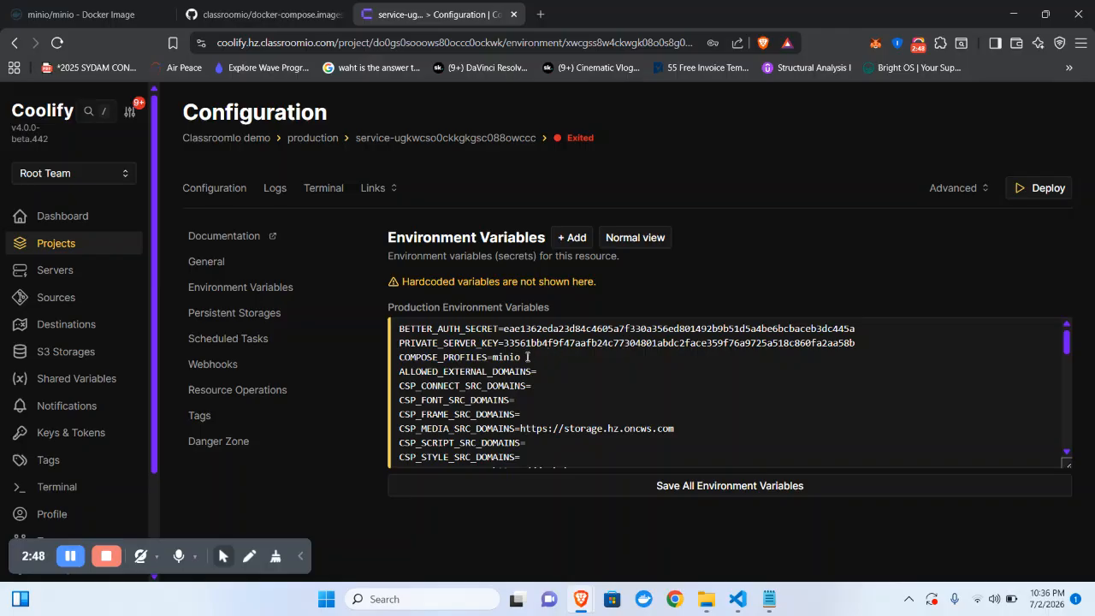
pyautogui.moveTo(522, 357); pyautogui.dragTo(398, 358)
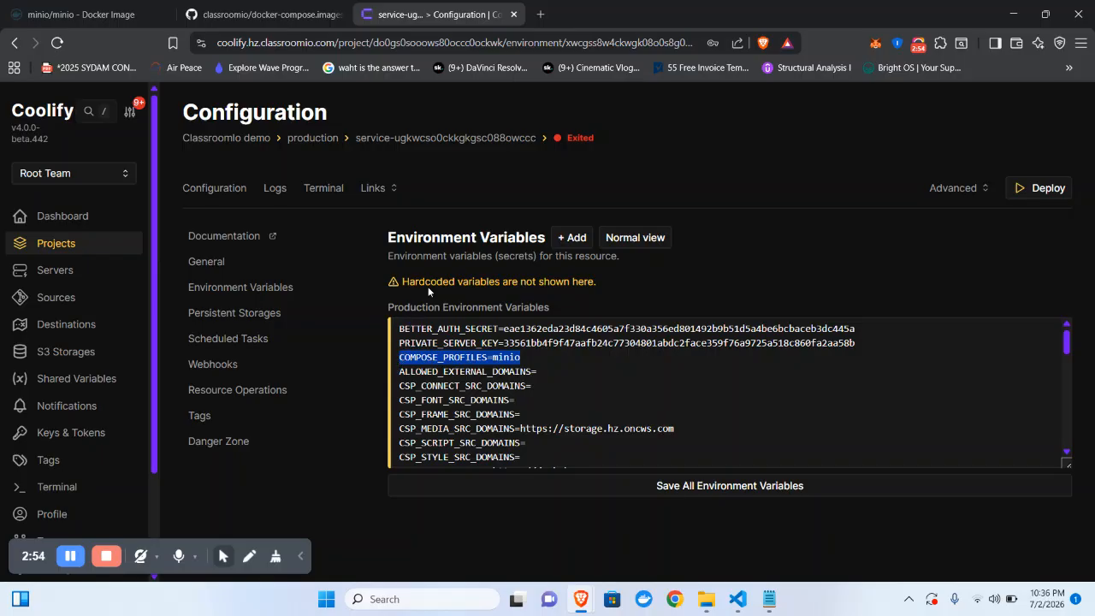
pyautogui.scroll(-1, 497, 392)
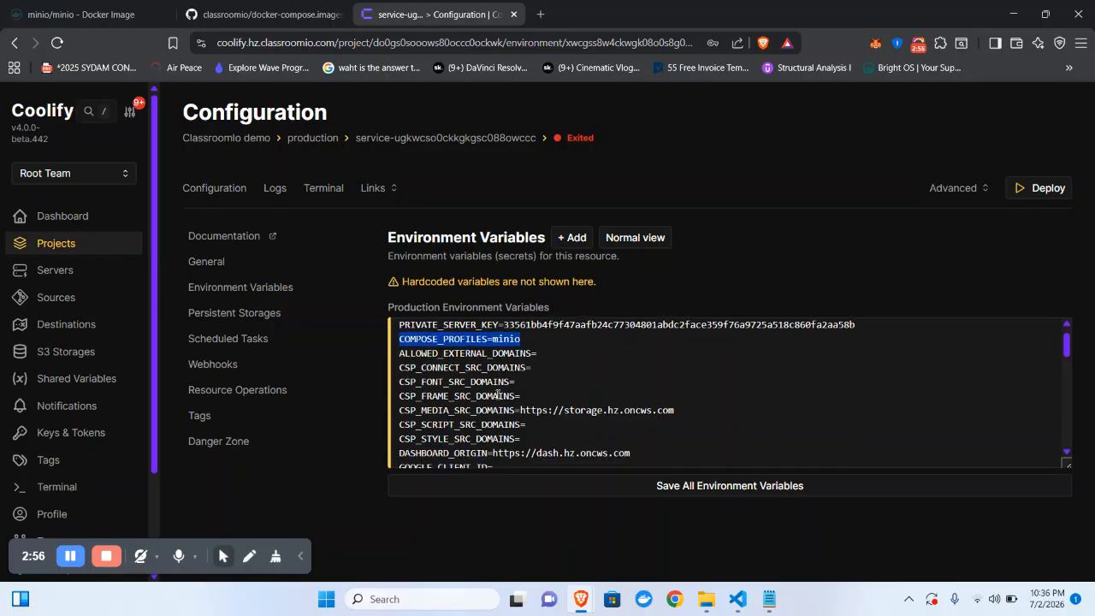
pyautogui.scroll(1, 530, 390)
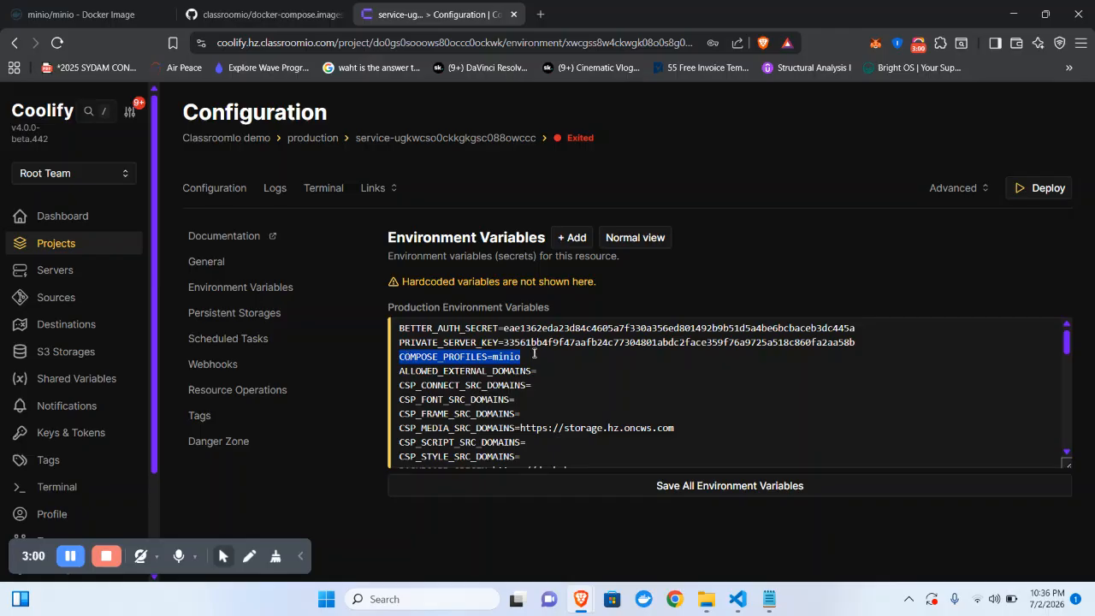
# Step: Examine the production environment variables, highlighting the COMPOSE_PROFILES=minio line and the storage URL of CSP_MEDIA_SRC_DOMAINS
pyautogui.click(533, 354)
pyautogui.moveTo(534, 353); pyautogui.dragTo(371, 356)
pyautogui.scroll(-1, 480, 391)
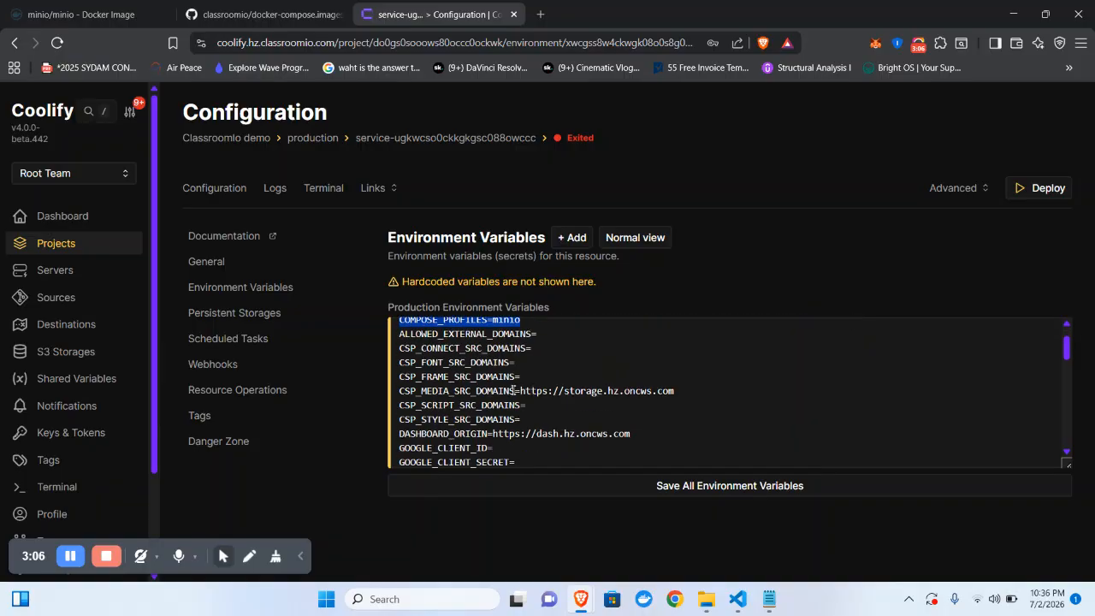
pyautogui.moveTo(519, 391); pyautogui.dragTo(680, 390)
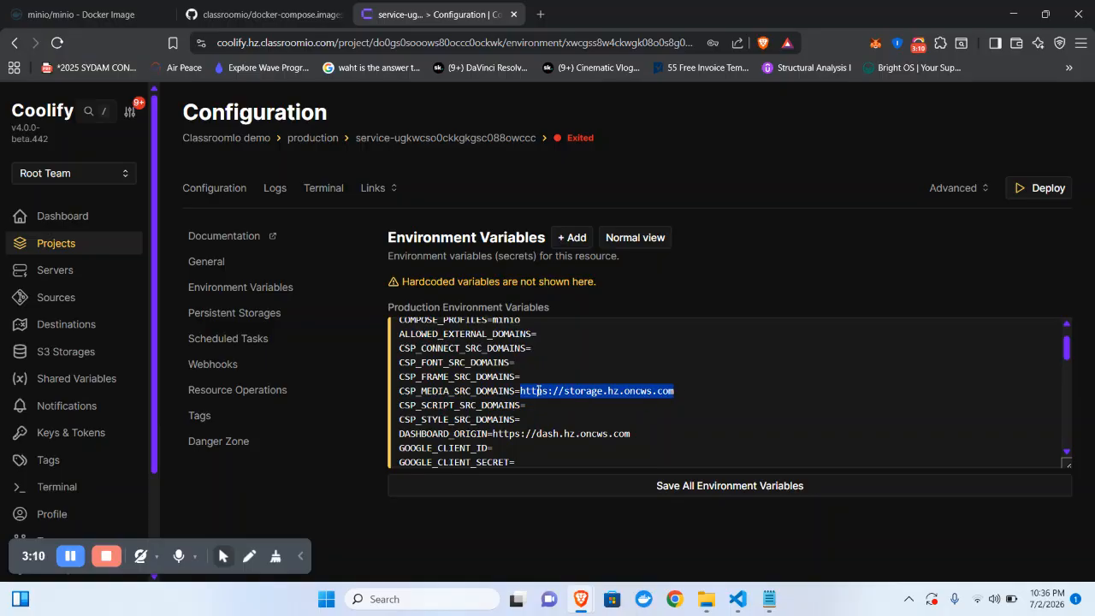
pyautogui.scroll(-1, 662, 391)
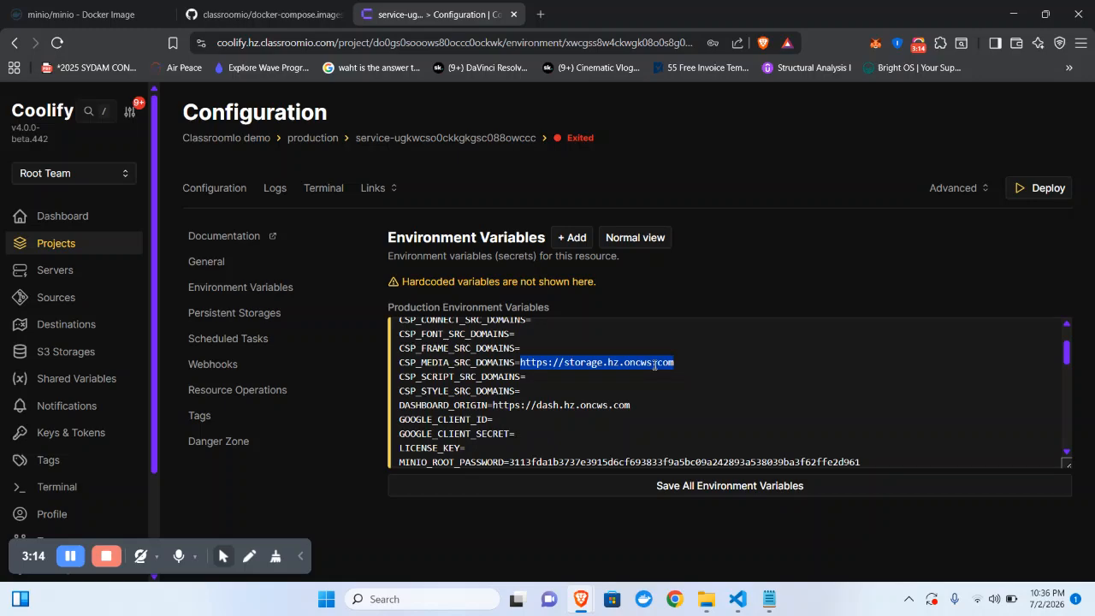
pyautogui.scroll(-1, 654, 365)
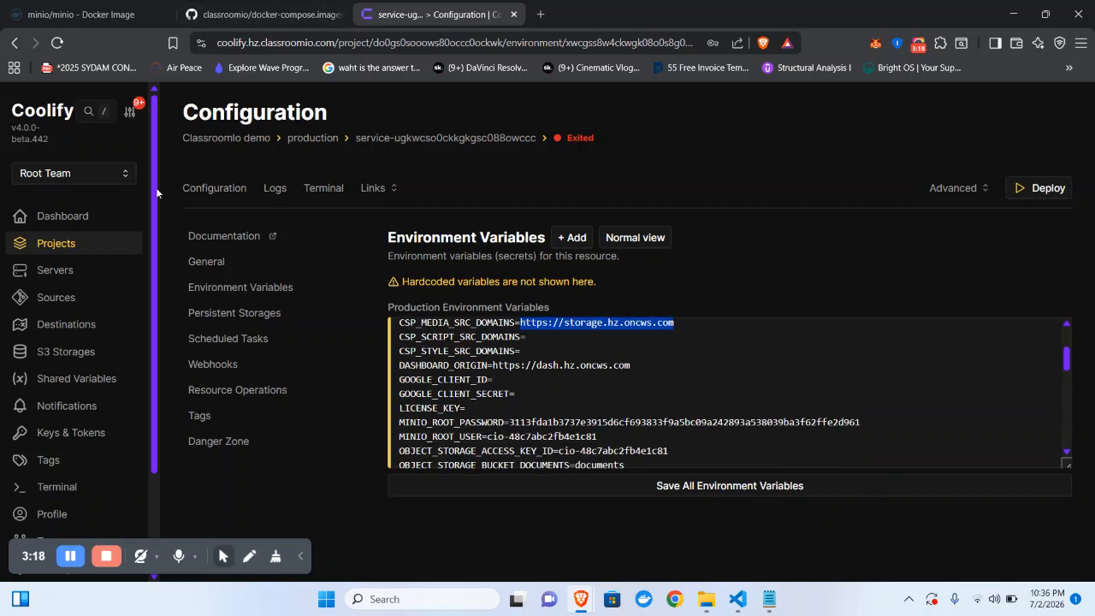
pyautogui.scroll(-2, 566, 363)
pyautogui.scroll(-5, 566, 364)
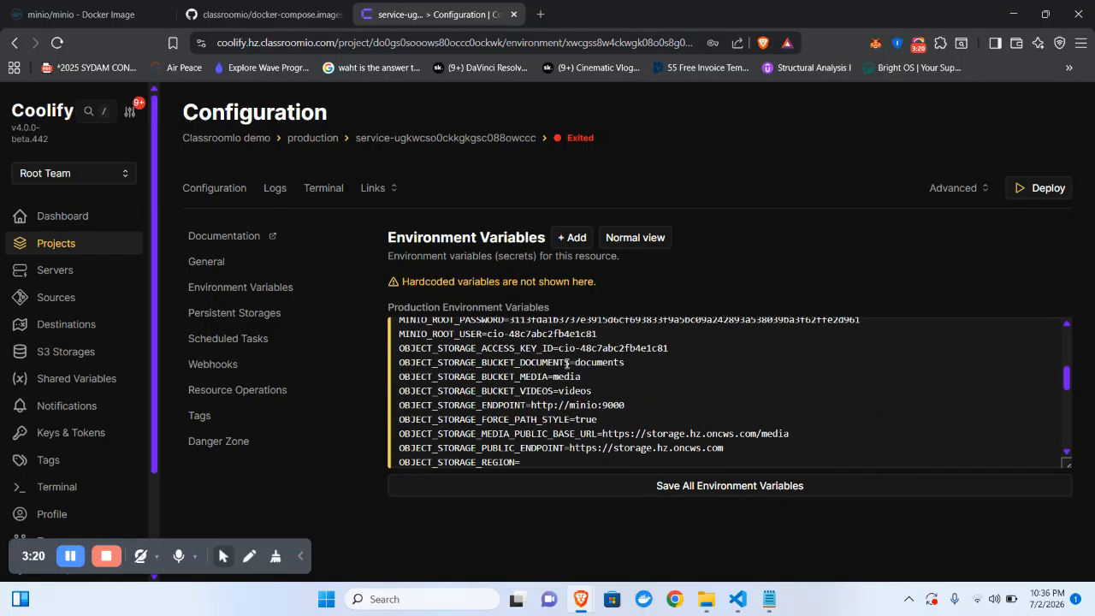
pyautogui.scroll(3, 566, 363)
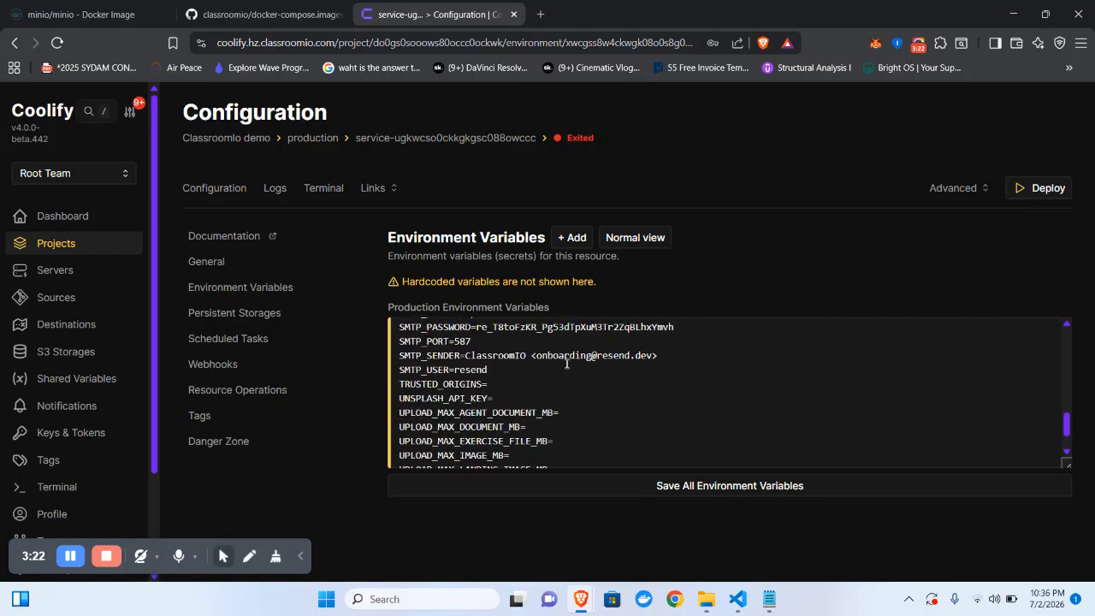
pyautogui.scroll(6, 566, 364)
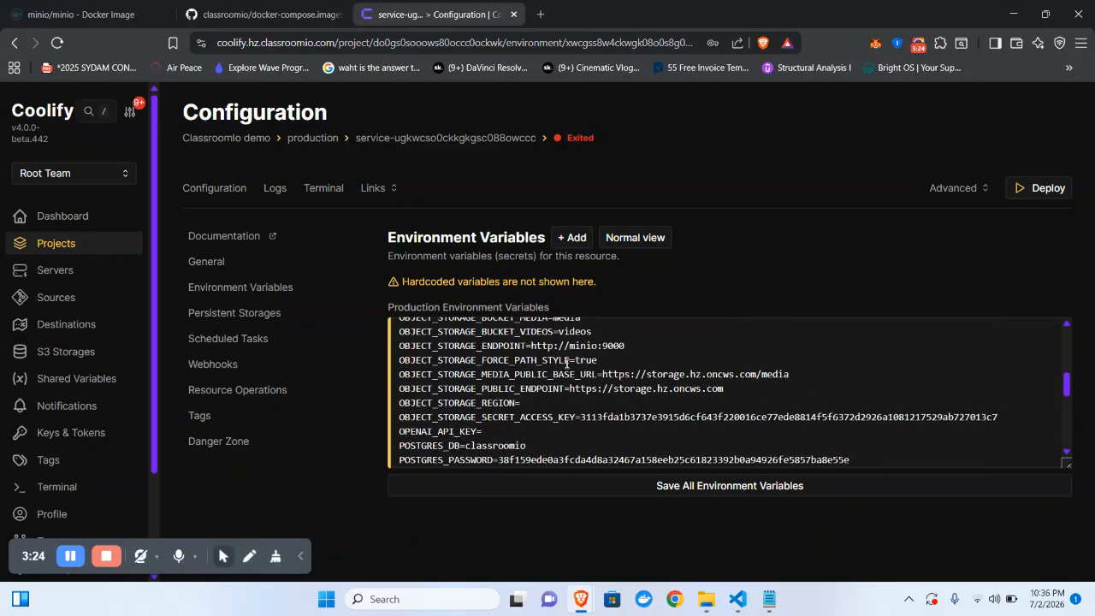
pyautogui.click(745, 444)
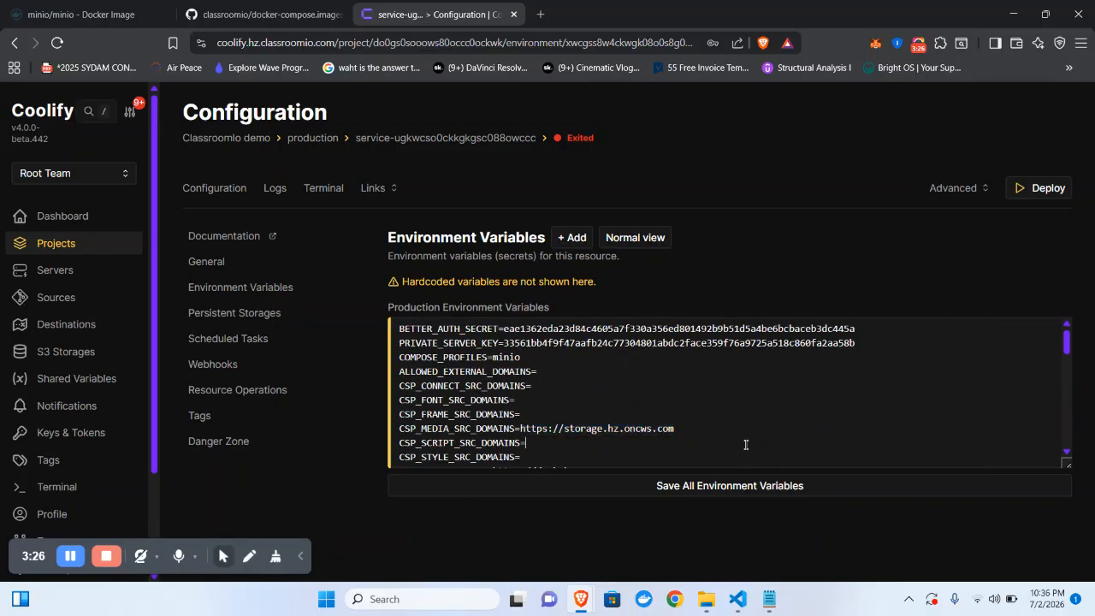
# Step: Review the remaining variables through the UPLOAD_MAX entries and save all environment variables
pyautogui.scroll(-1, 745, 444)
pyautogui.scroll(-1, 745, 444)
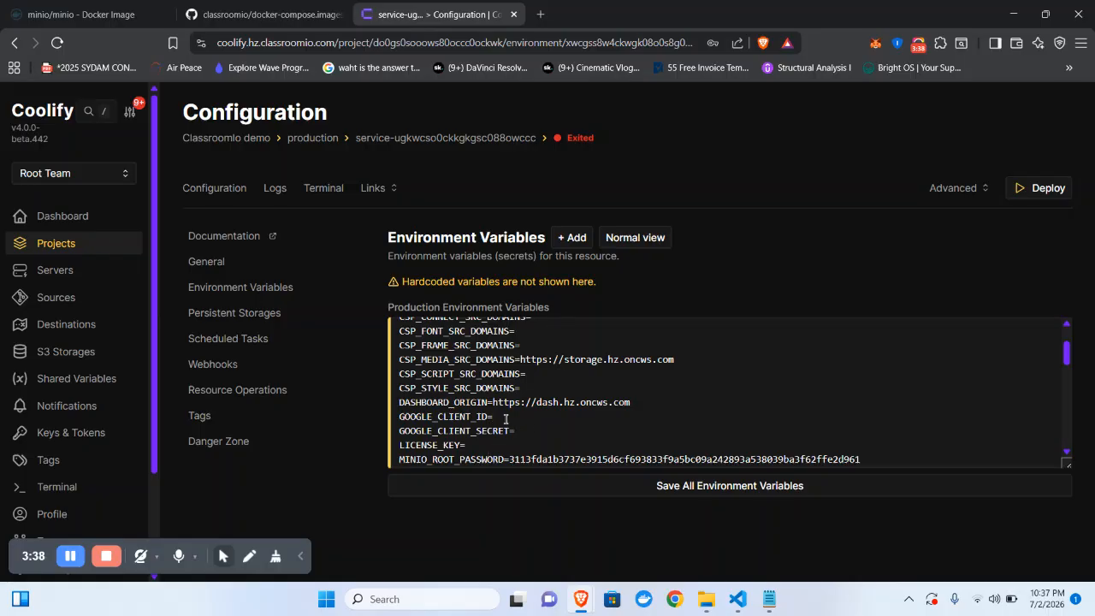
pyautogui.scroll(-5, 506, 418)
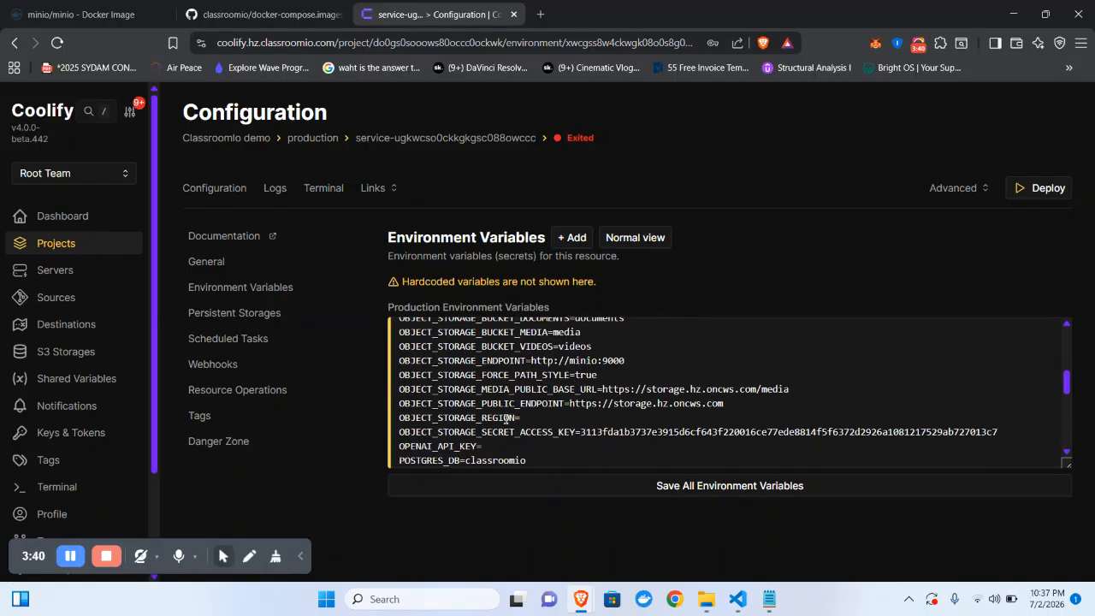
pyautogui.scroll(-3, 505, 418)
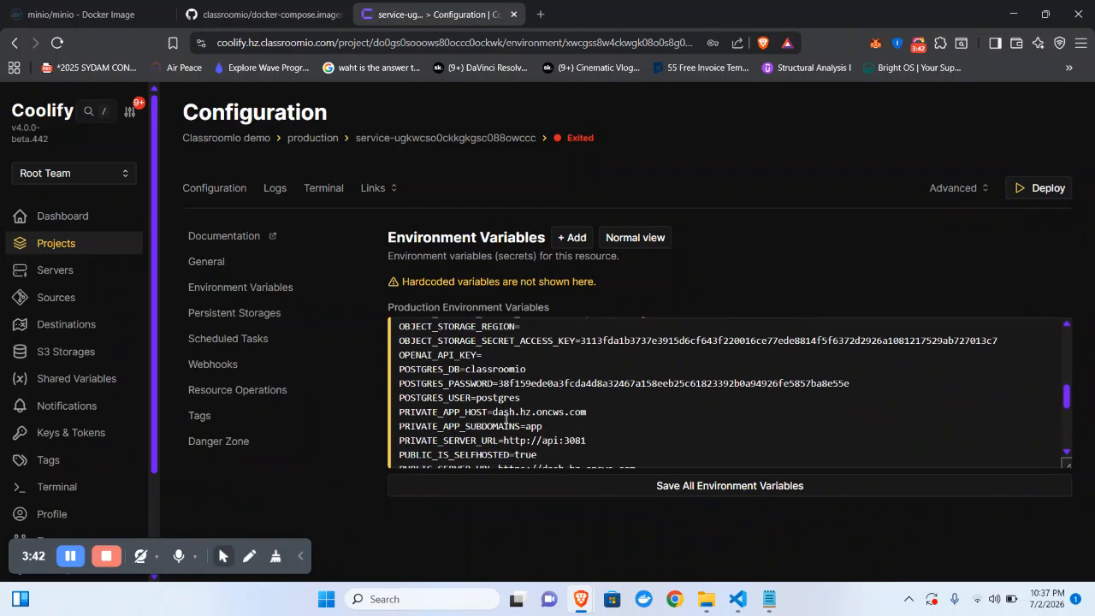
pyautogui.scroll(-7, 503, 418)
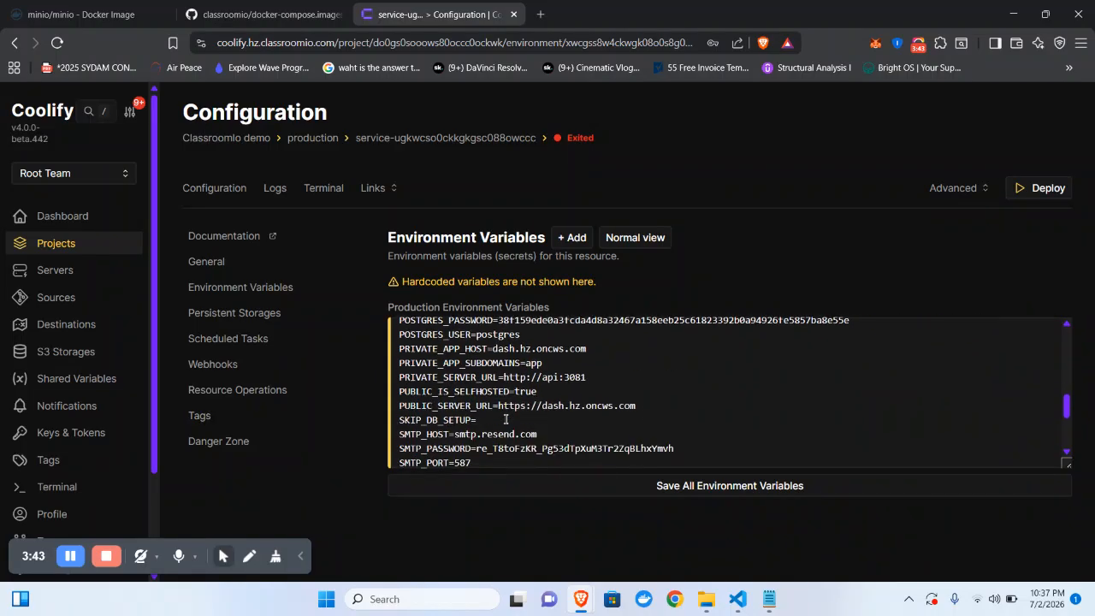
pyautogui.click(609, 497)
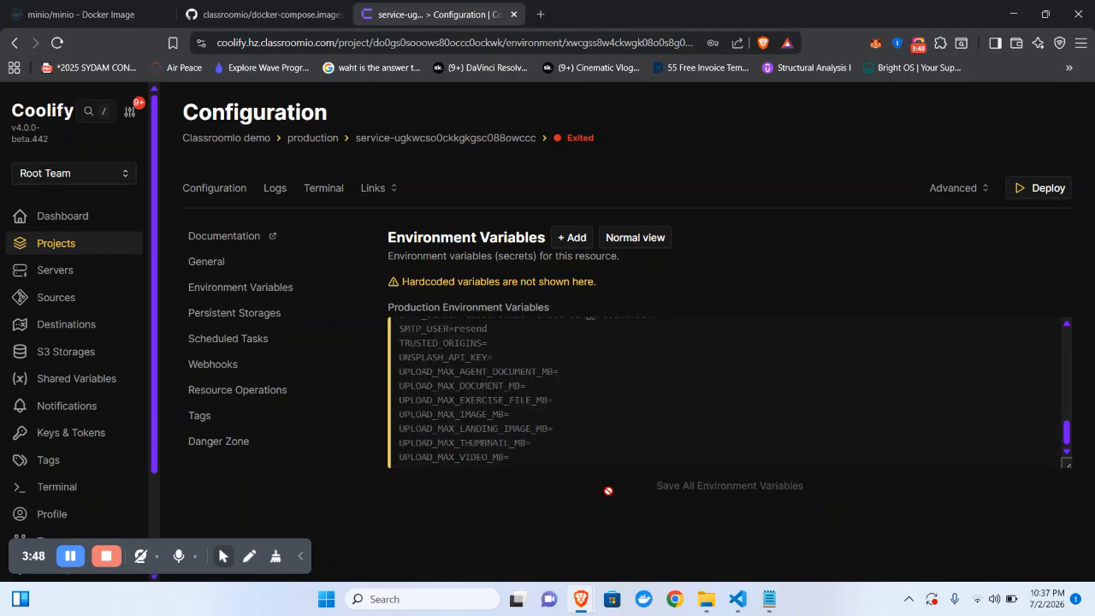
# Step: Return to the service stack's general configuration and open the settings of the Jobs service
pyautogui.click(224, 263)
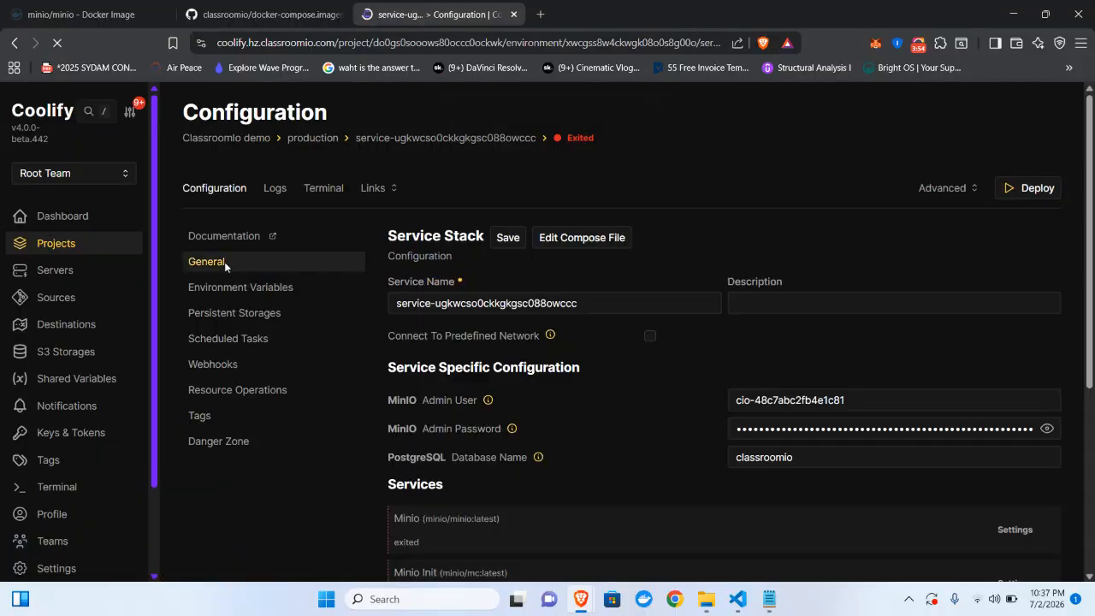
pyautogui.scroll(-3, 537, 437)
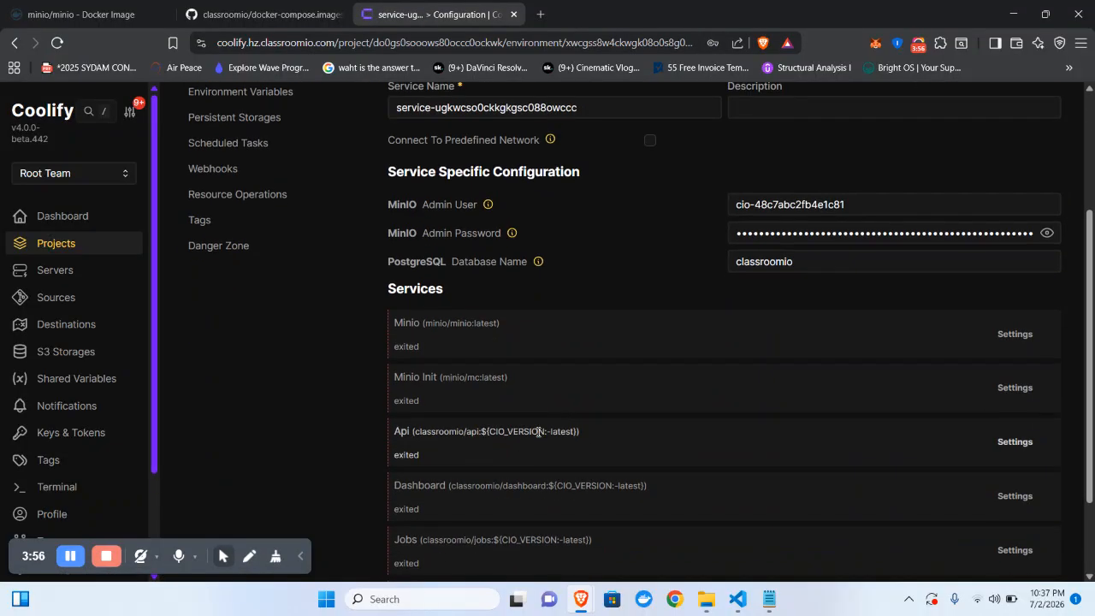
pyautogui.scroll(-1, 537, 436)
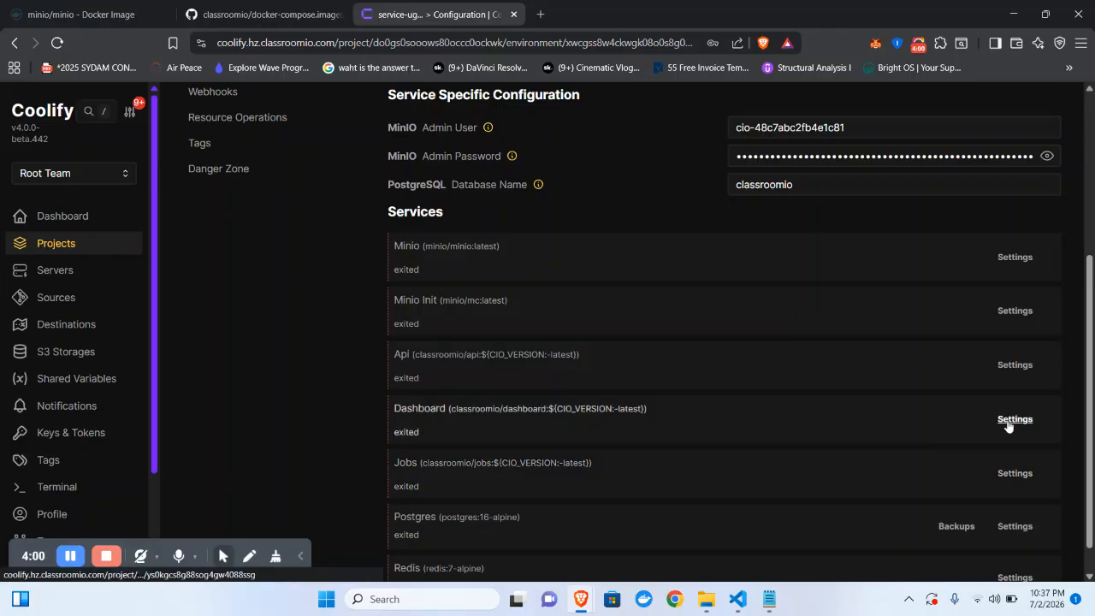
pyautogui.scroll(-1, 1008, 425)
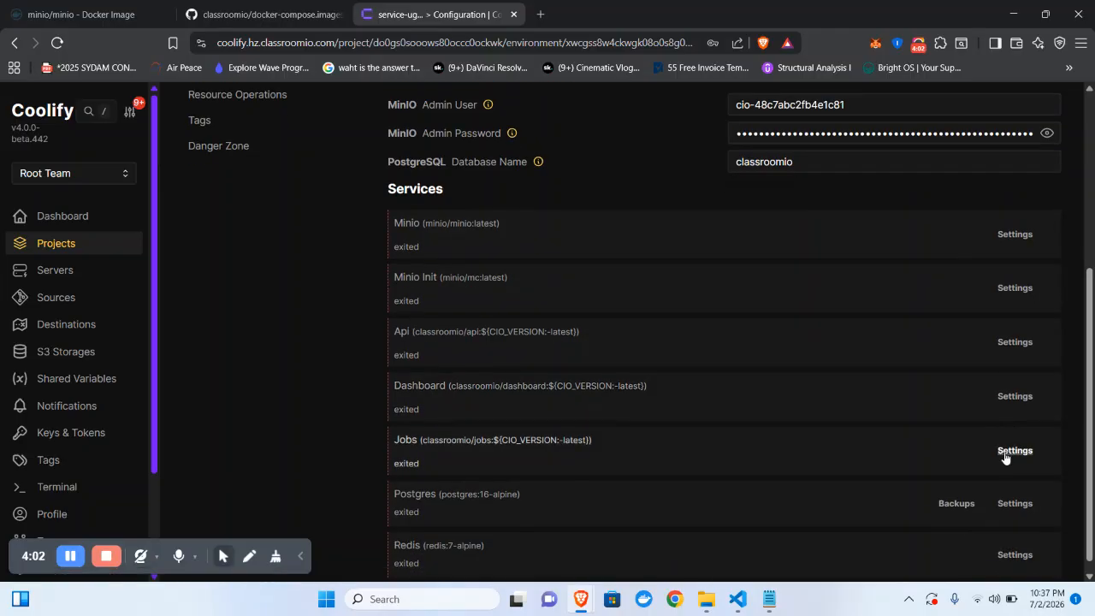
pyautogui.click(1006, 457)
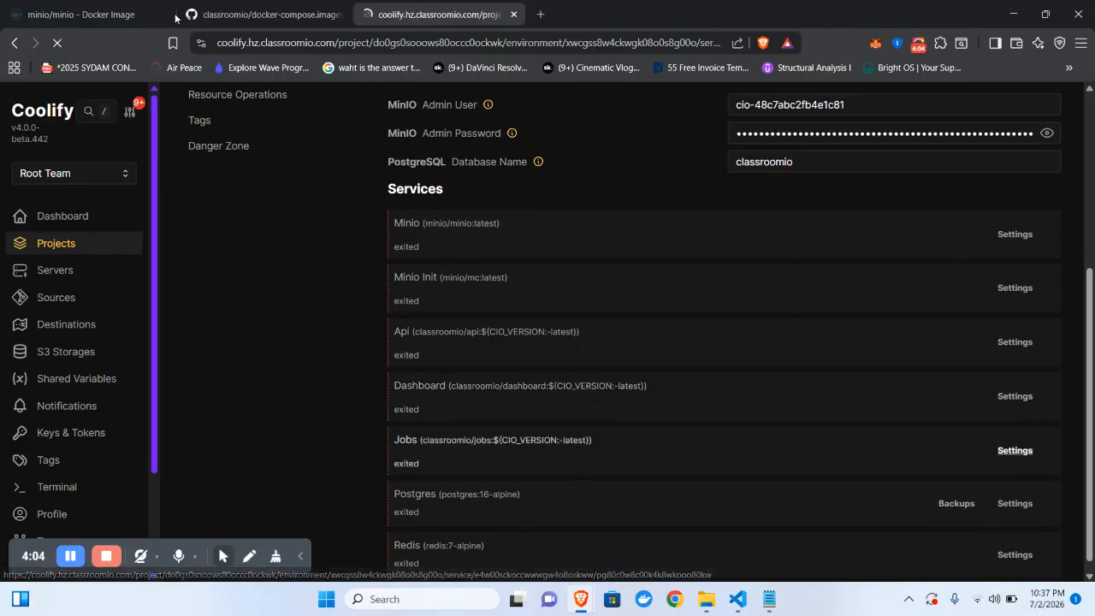
# Step: Switch to Docker Hub, search for classroomio and open the tags of the classroomio/dashboard image
pyautogui.click(111, 9)
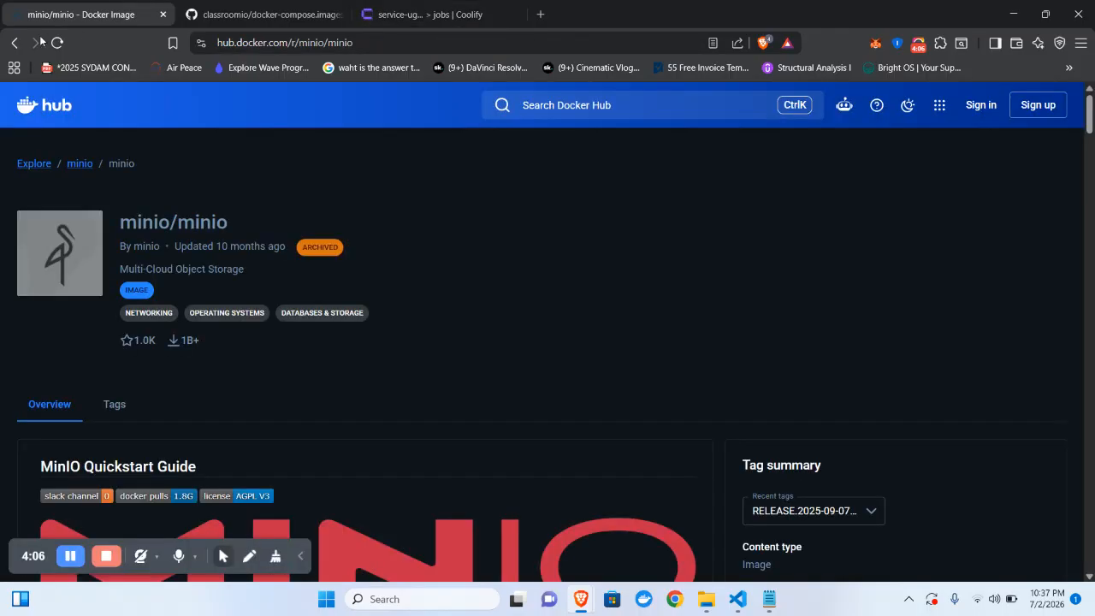
pyautogui.click(614, 114)
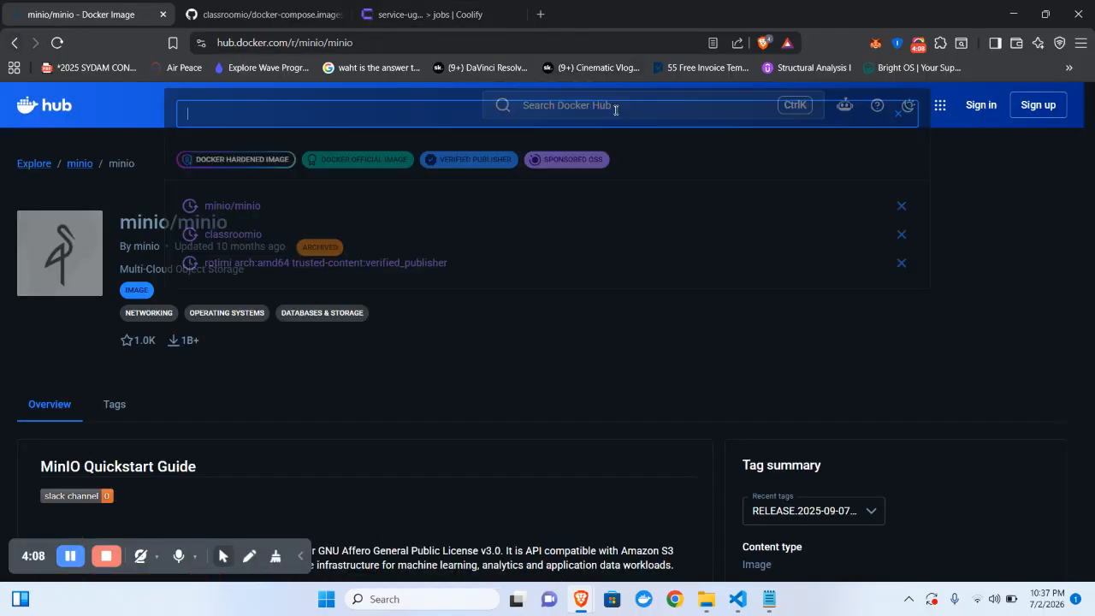
pyautogui.click(232, 234)
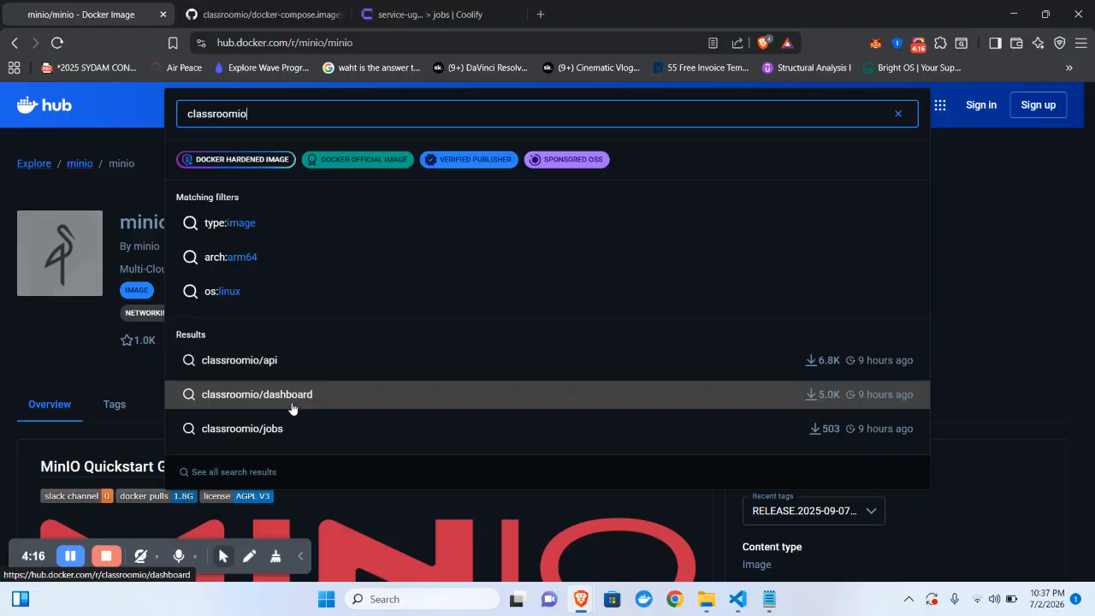
pyautogui.click(273, 394)
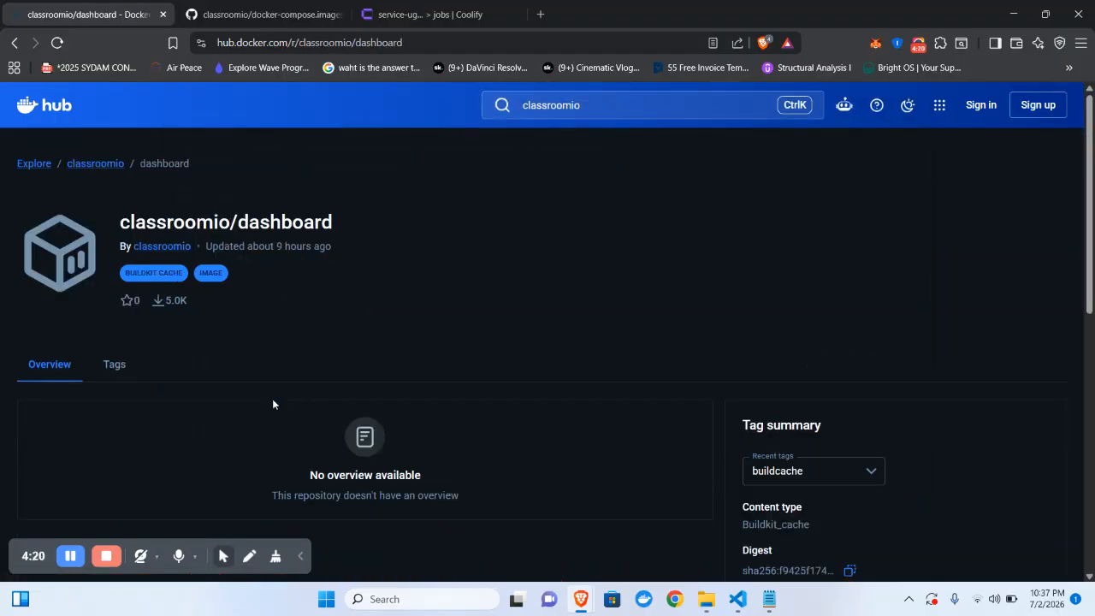
pyautogui.scroll(-1, 189, 342)
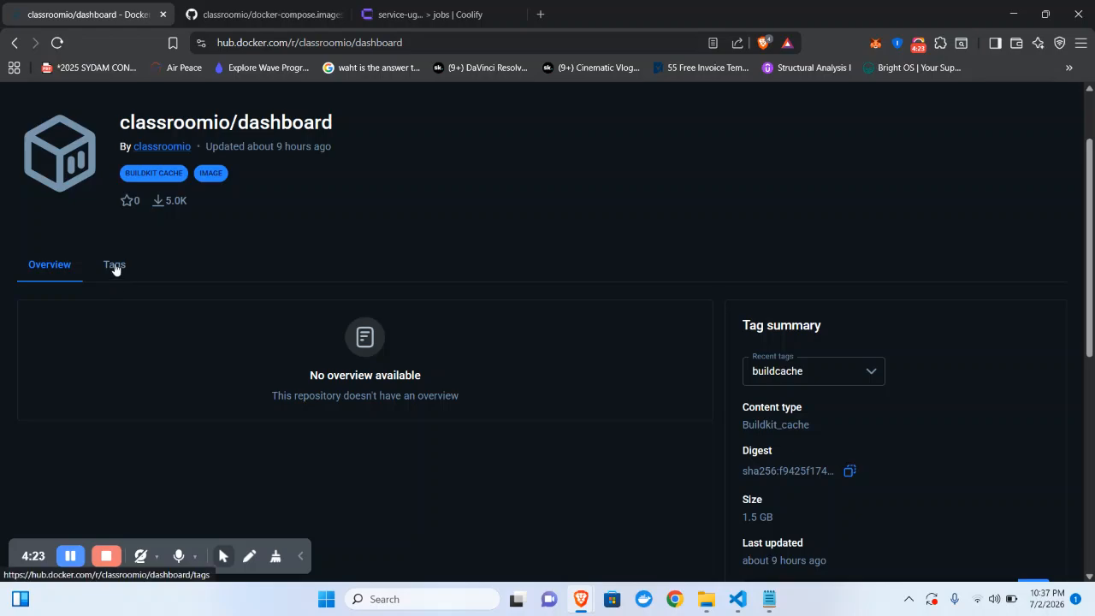
pyautogui.click(114, 266)
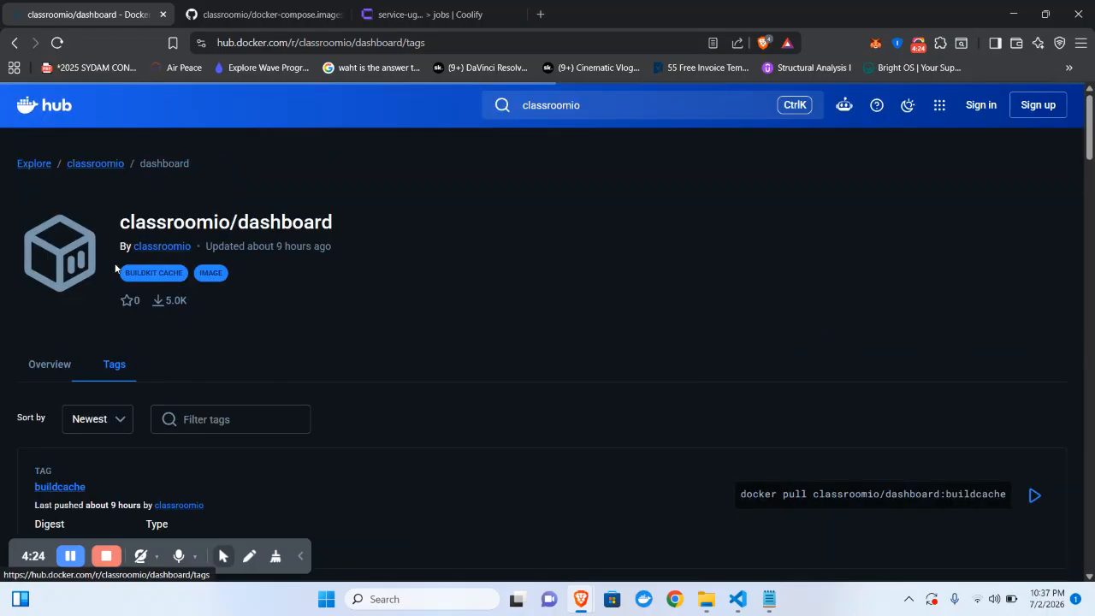
# Step: Compare the edge and latest tags of the classroomio/dashboard image, including their last-pushed dates
pyautogui.scroll(-6, 114, 268)
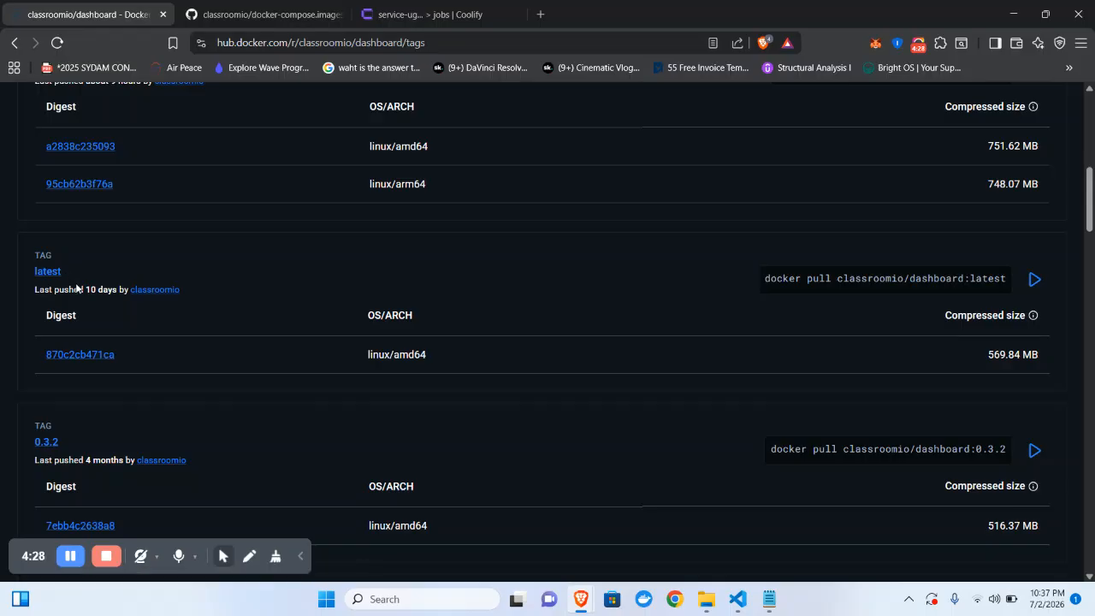
pyautogui.moveTo(110, 291)
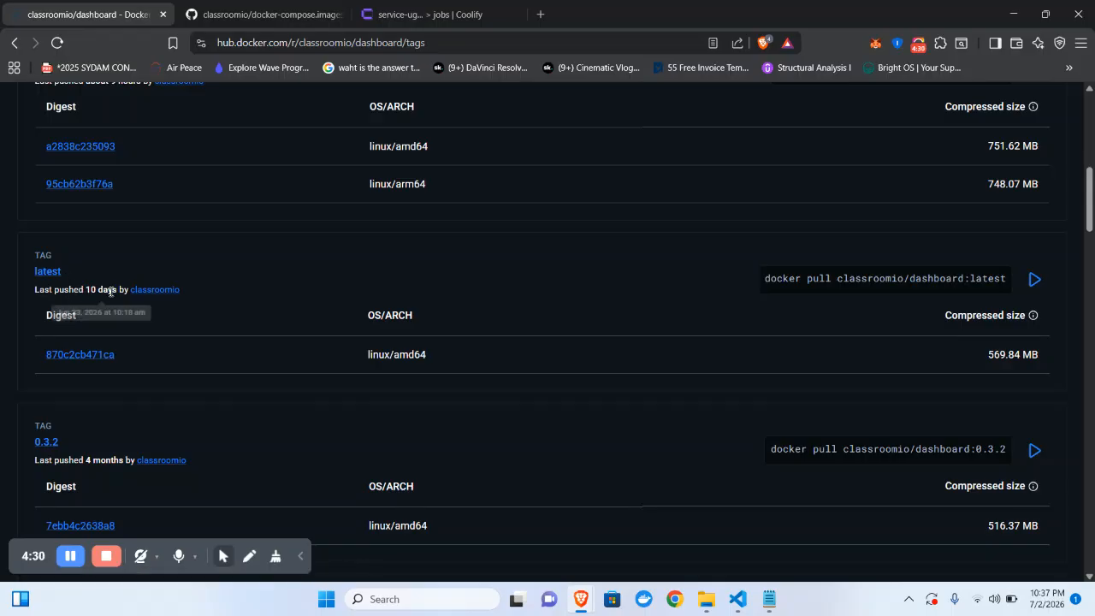
pyautogui.scroll(1, 117, 292)
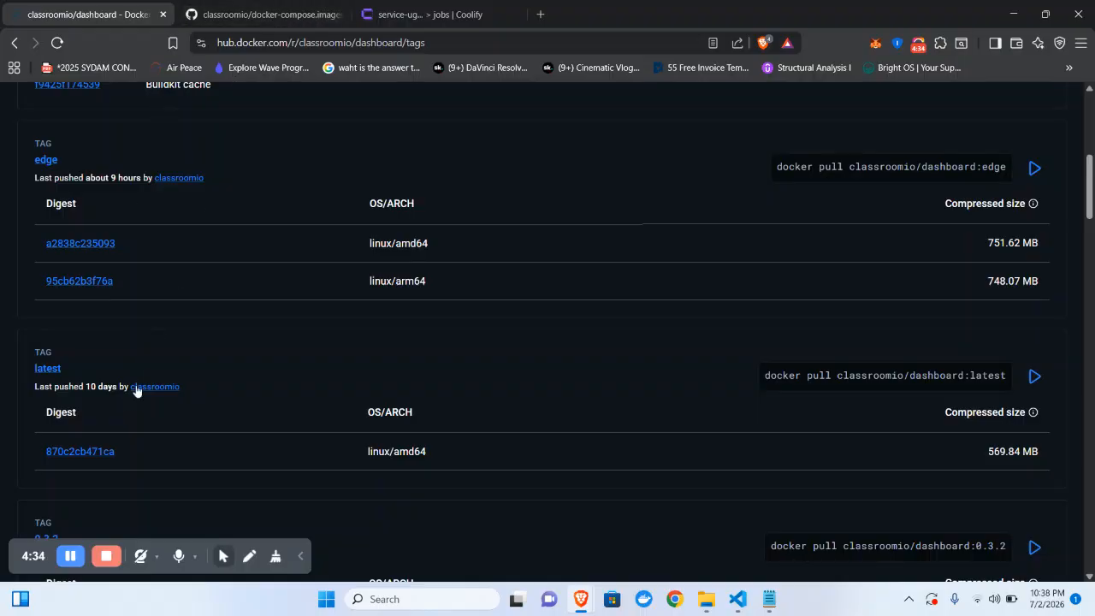
pyautogui.scroll(-1, 119, 402)
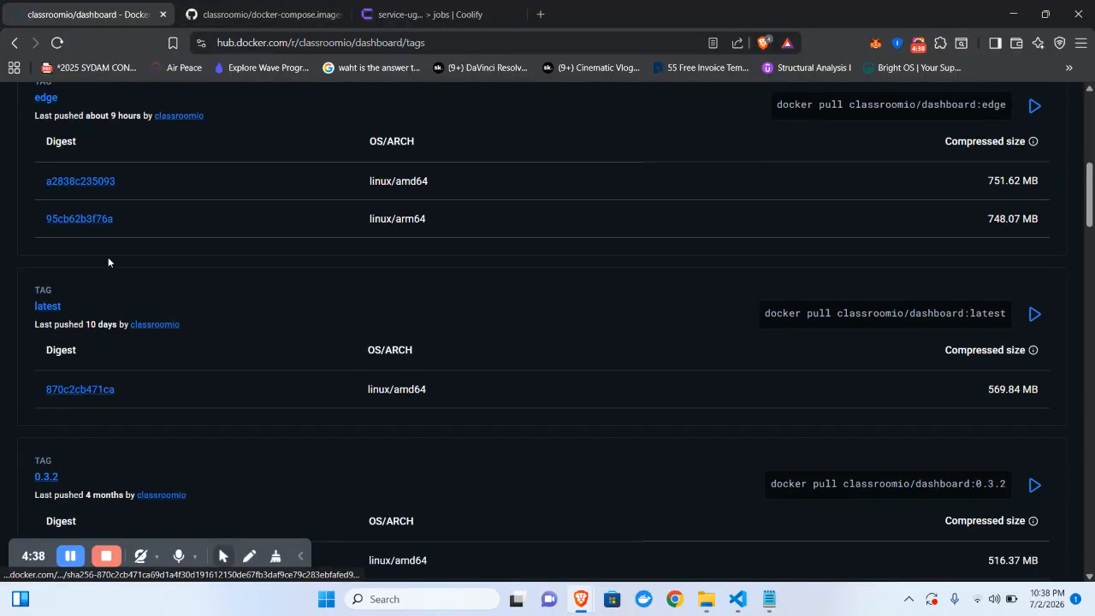
pyautogui.scroll(1, 108, 261)
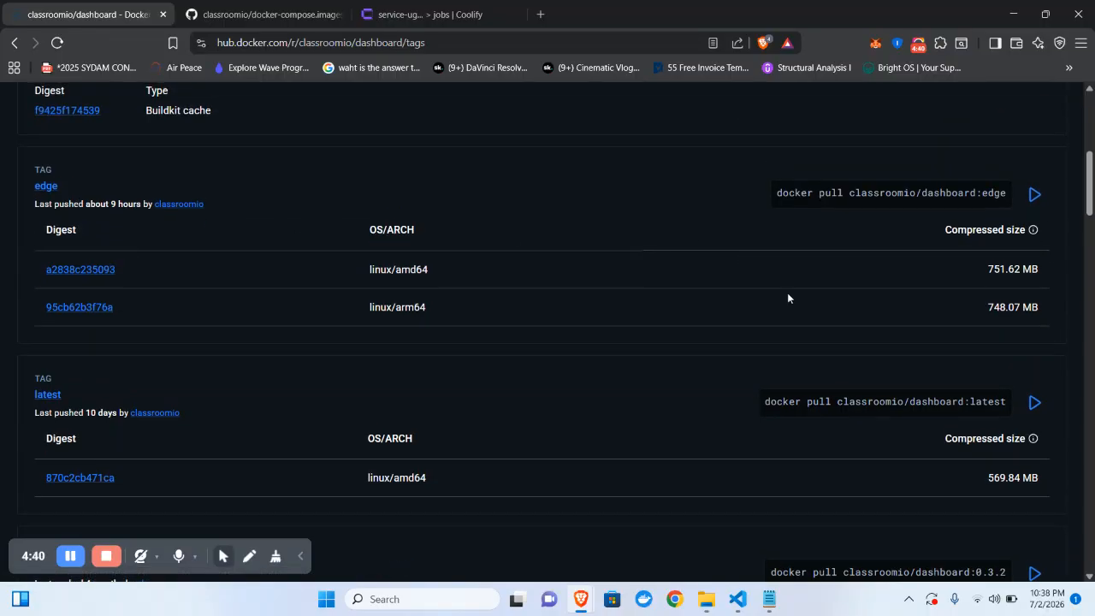
pyautogui.scroll(1, 787, 292)
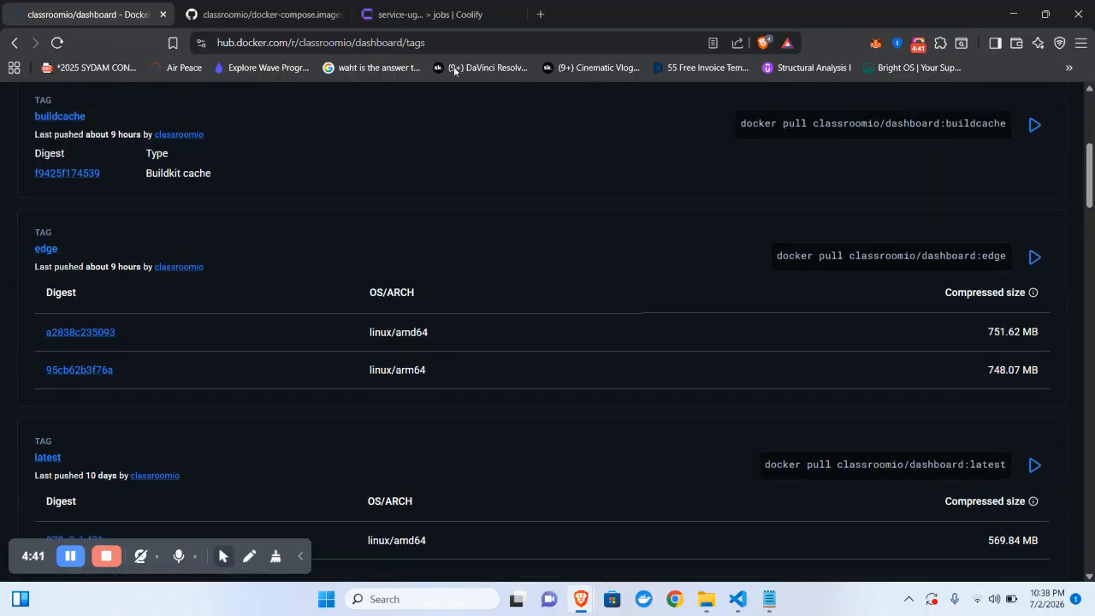
# Step: Switch back to Coolify and set the Jobs service's image to classroomio/jobs:${CIO_VERSION:-edge}
pyautogui.click(419, 8)
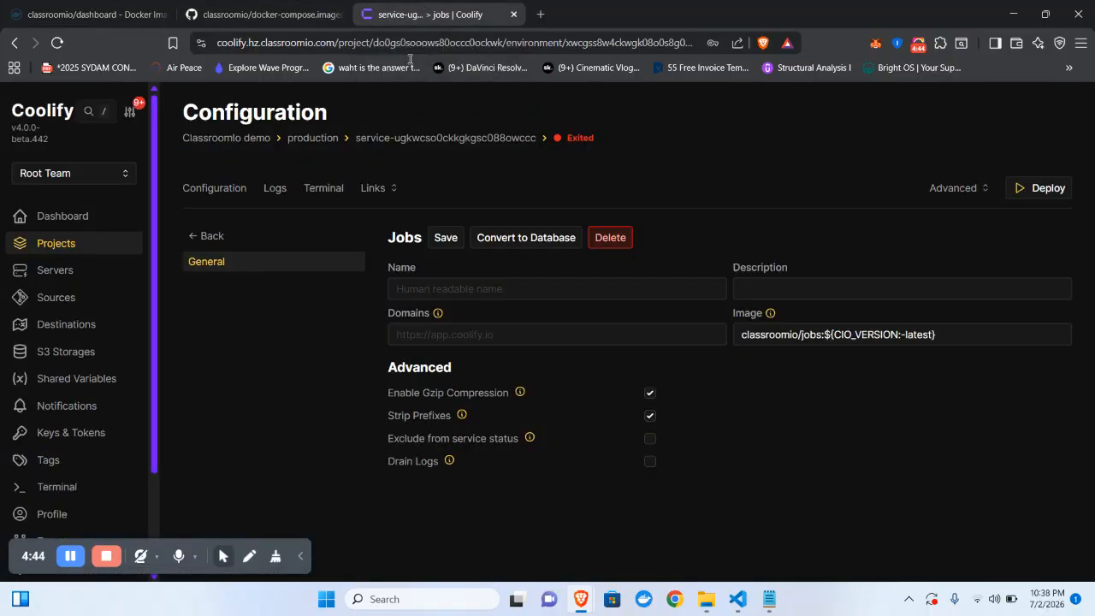
pyautogui.doubleClick(915, 334)
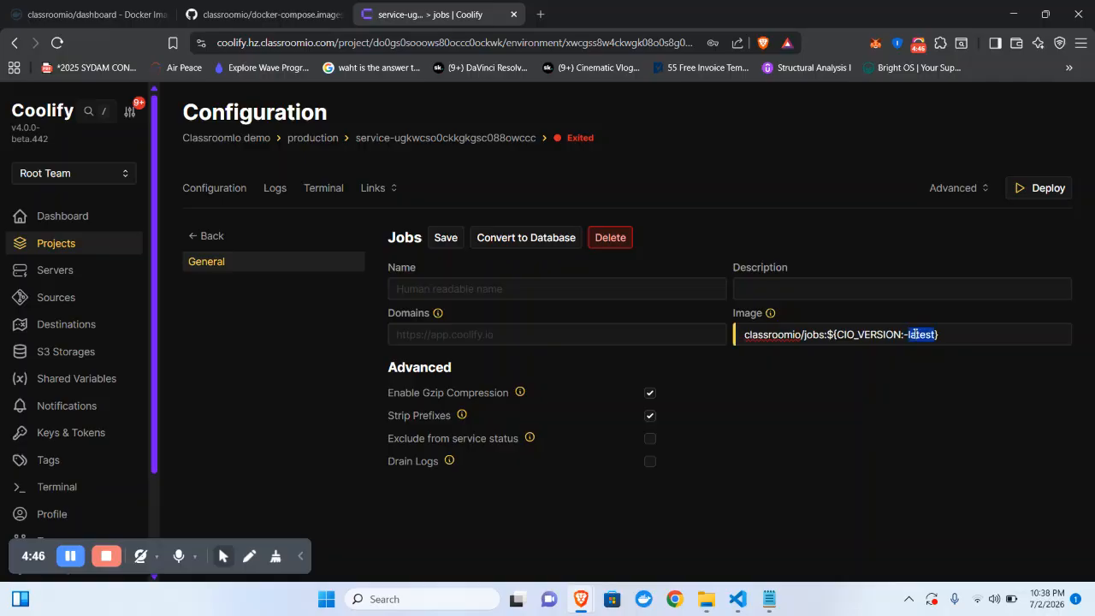
pyautogui.write('edge')
pyautogui.click(426, 293)
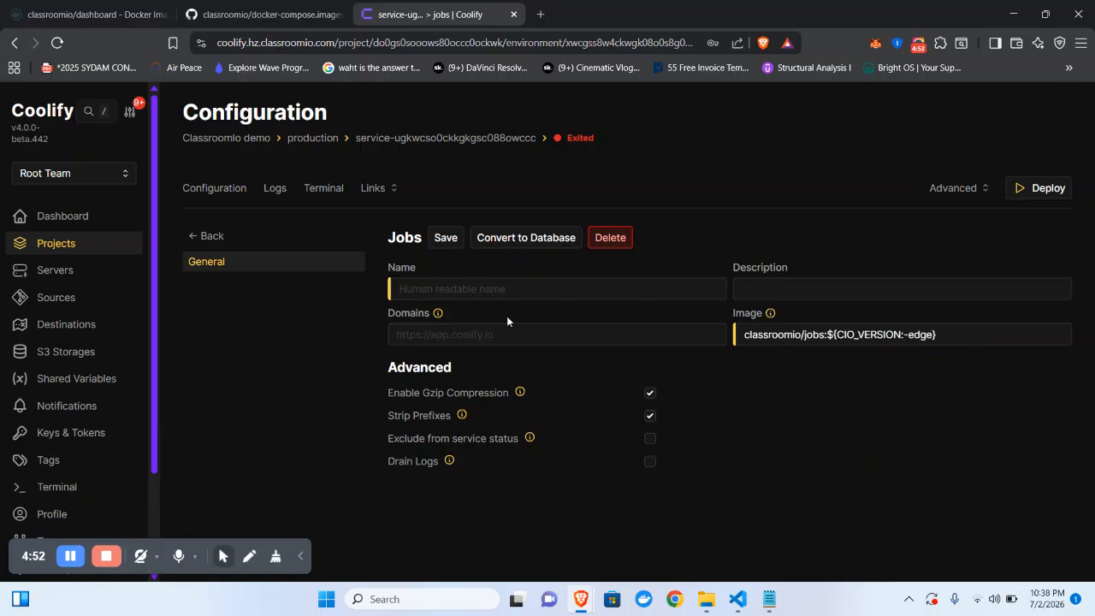
pyautogui.click(74, 557)
pyautogui.click(466, 333)
pyautogui.write('https://dash.hz.oncws.com:3082')
pyautogui.click(498, 295)
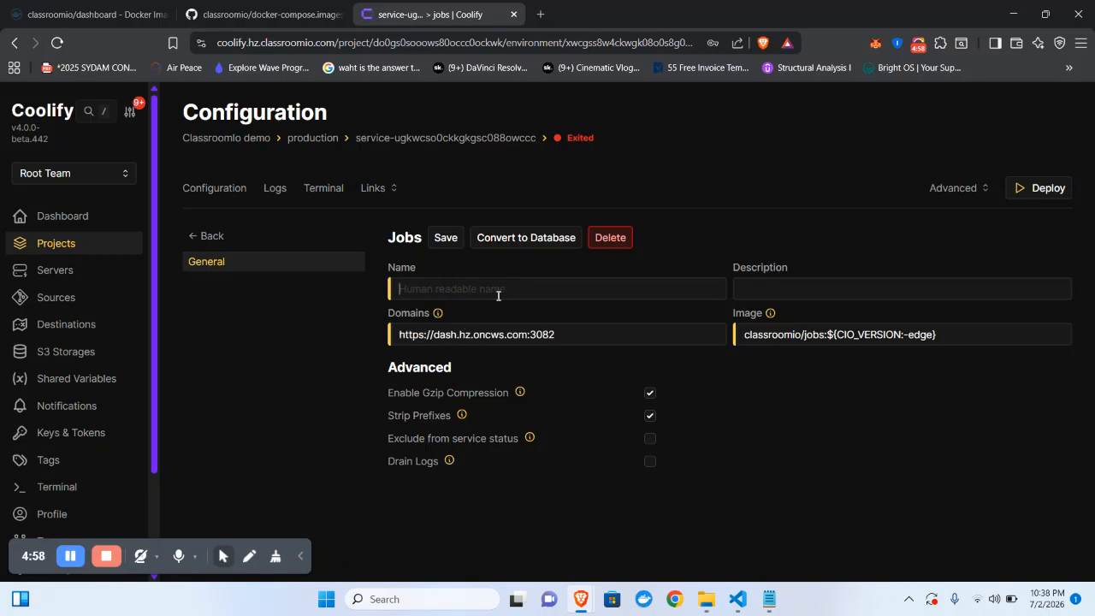
pyautogui.write('CLien')
pyautogui.press('BackSpace')
pyautogui.press('BackSpace')
pyautogui.write('ient Domain')
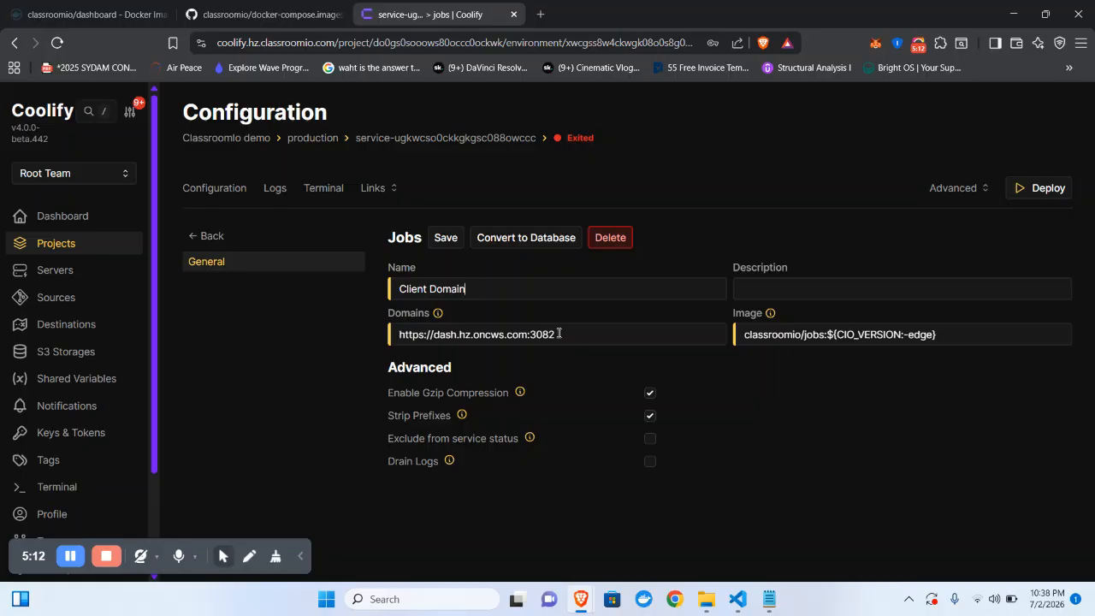
# Step: Clear the Jobs service's domain and name, and save its settings
pyautogui.moveTo(558, 334); pyautogui.dragTo(531, 334)
pyautogui.click(598, 341)
pyautogui.hotkey('ctrl', 'a')
pyautogui.press('BackSpace')
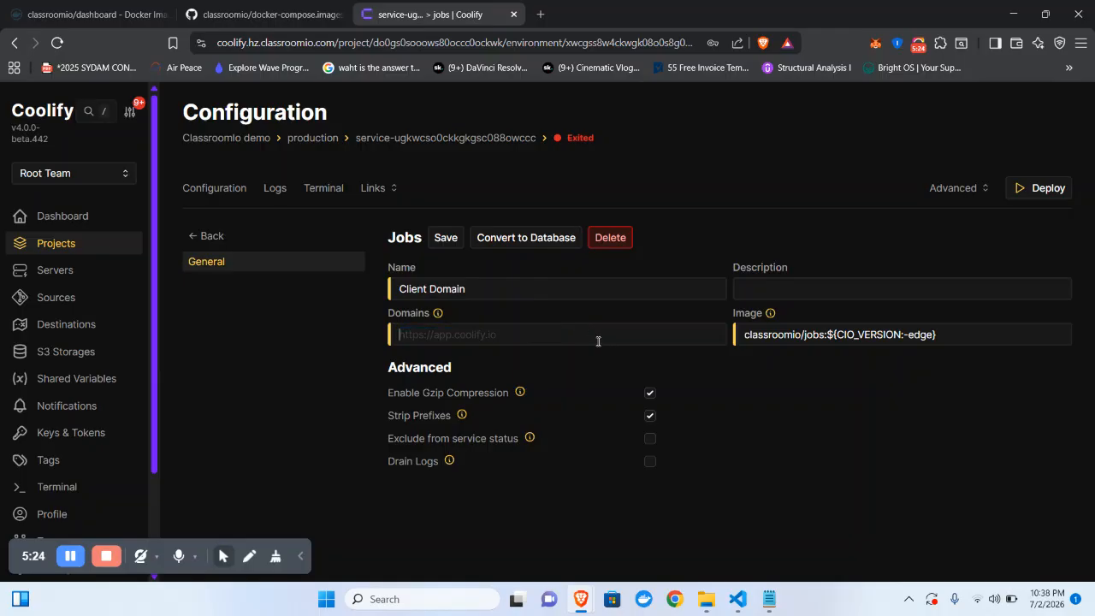
pyautogui.hotkey('ctrl', 'a')
pyautogui.press('BackSpace')
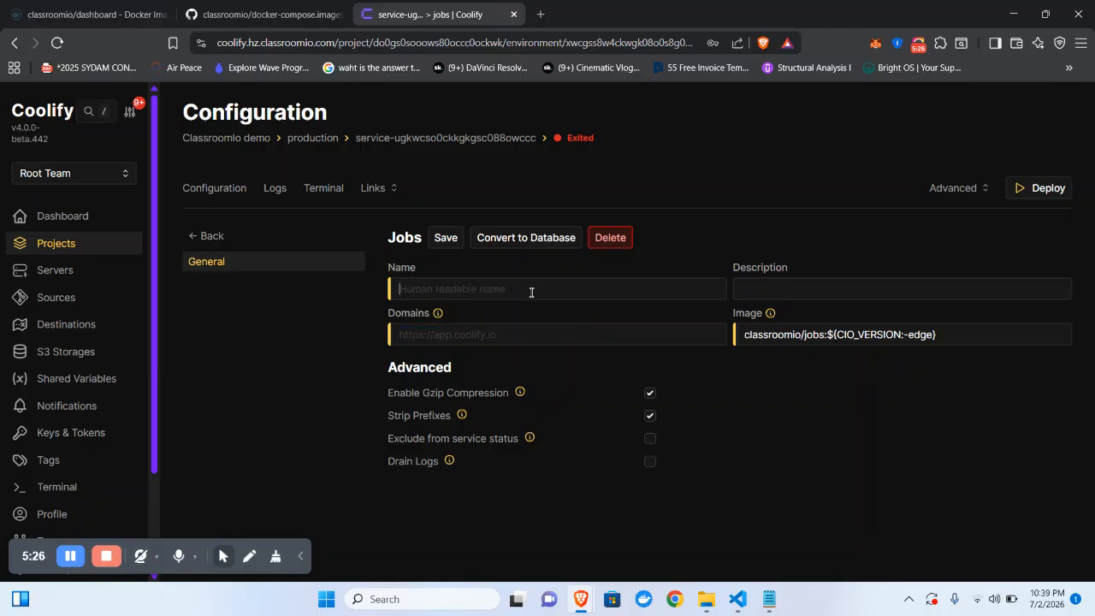
pyautogui.click(437, 237)
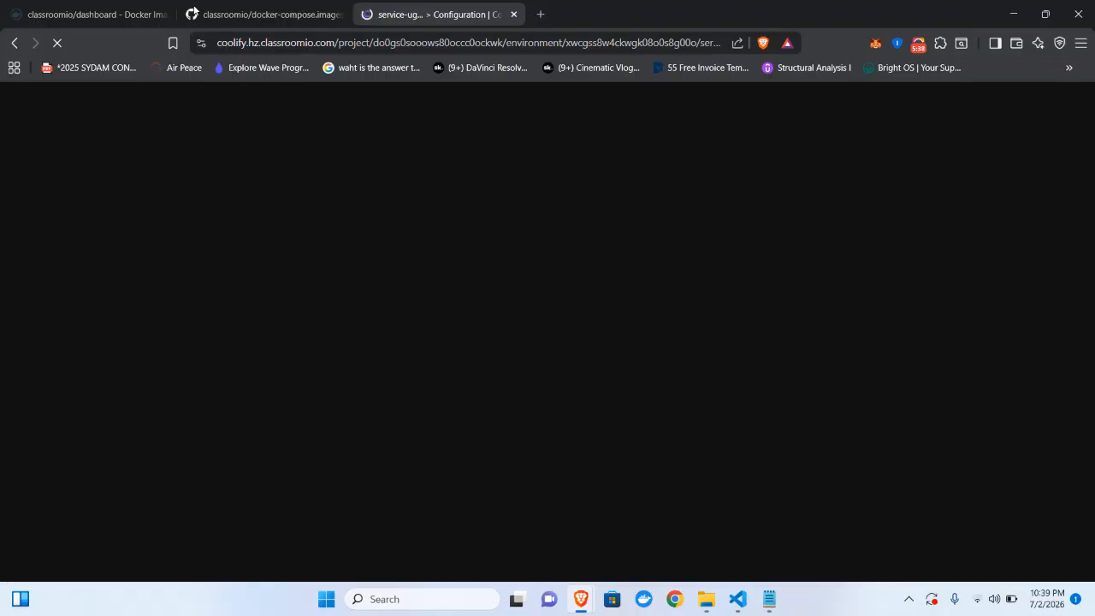
# Step: Switch to Docker Hub and view the list of repositories published by the classroomio account
pyautogui.click(124, 7)
pyautogui.scroll(1, 840, 408)
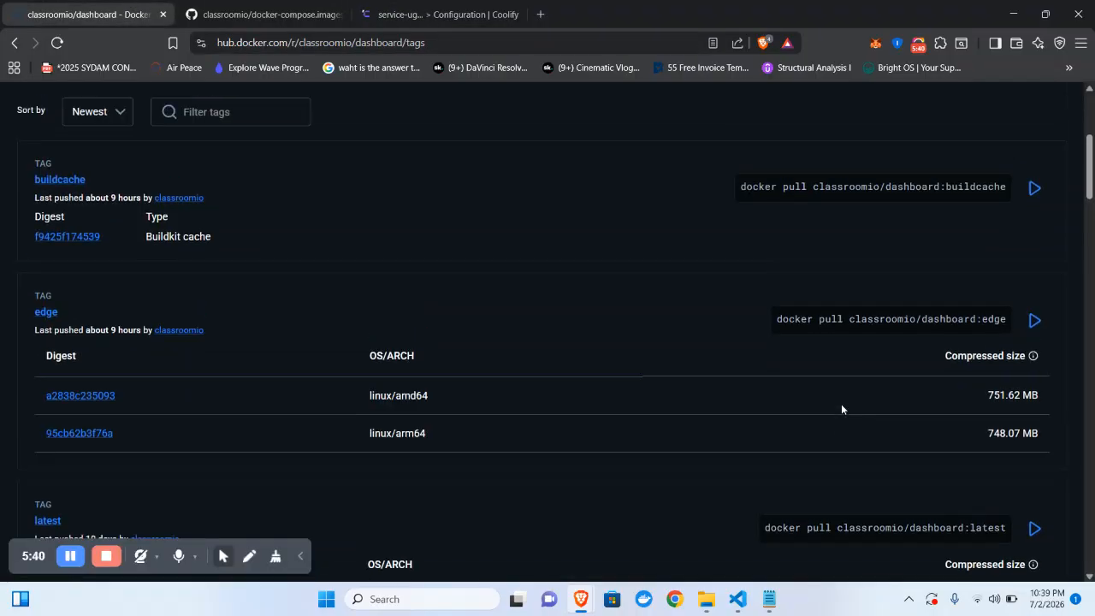
pyautogui.scroll(3, 167, 180)
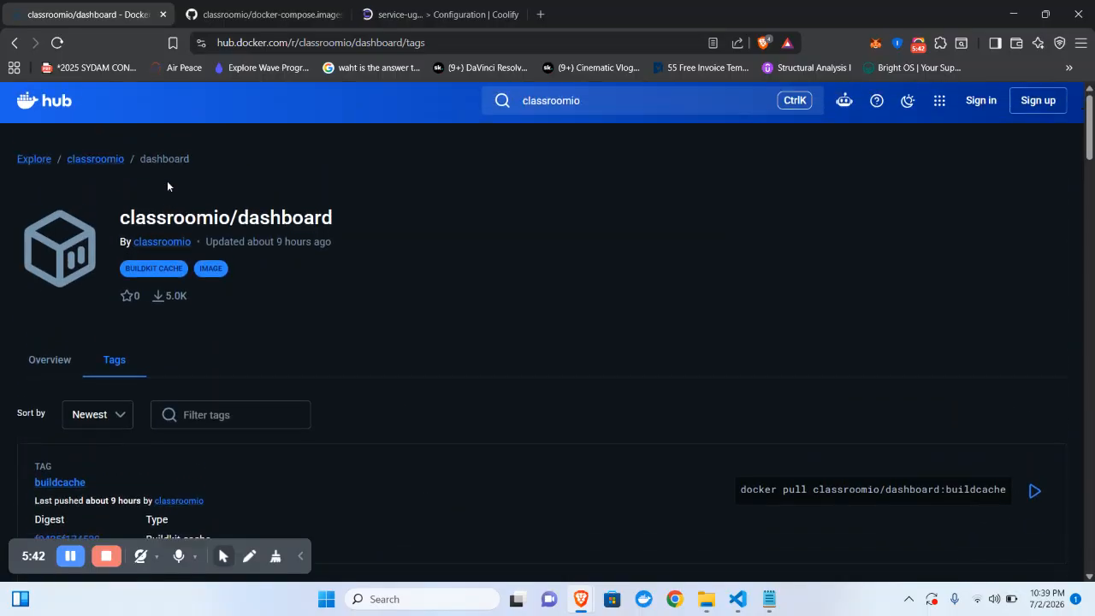
pyautogui.click(14, 44)
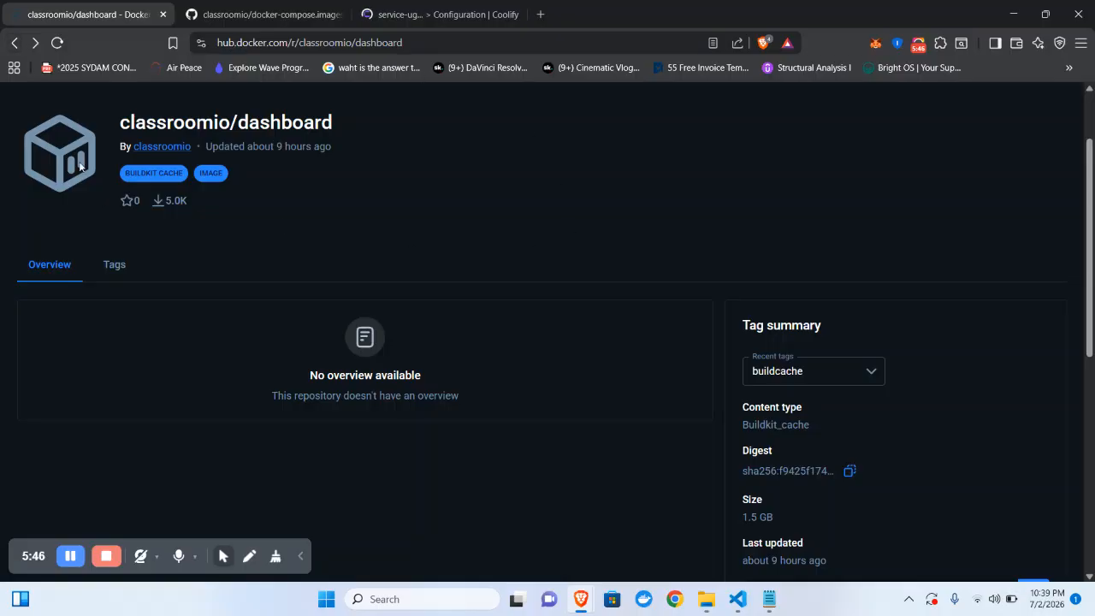
pyautogui.click(164, 147)
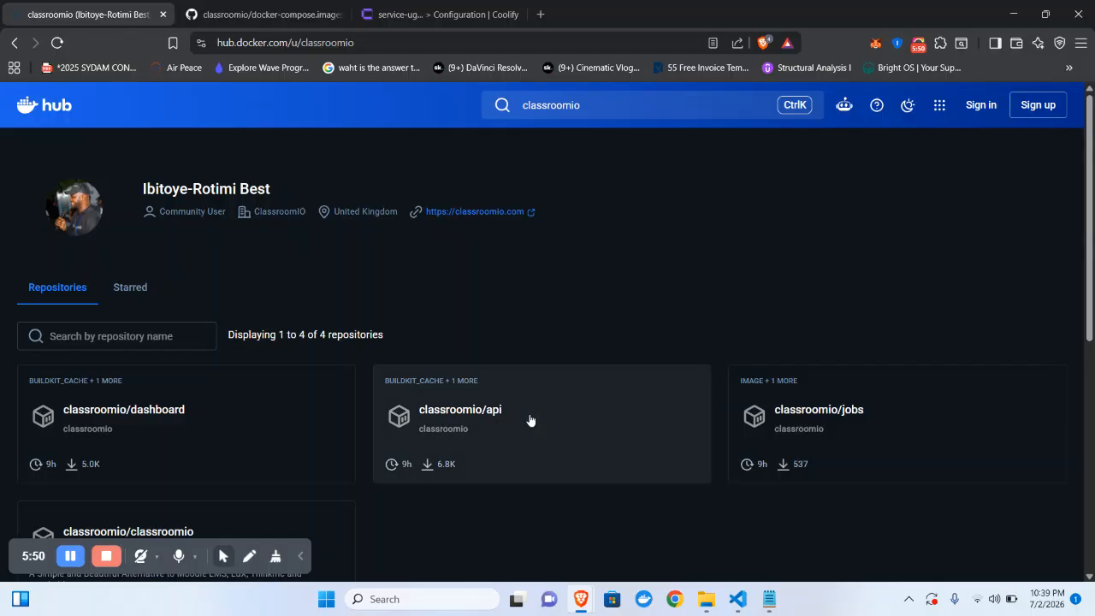
pyautogui.scroll(-1, 529, 420)
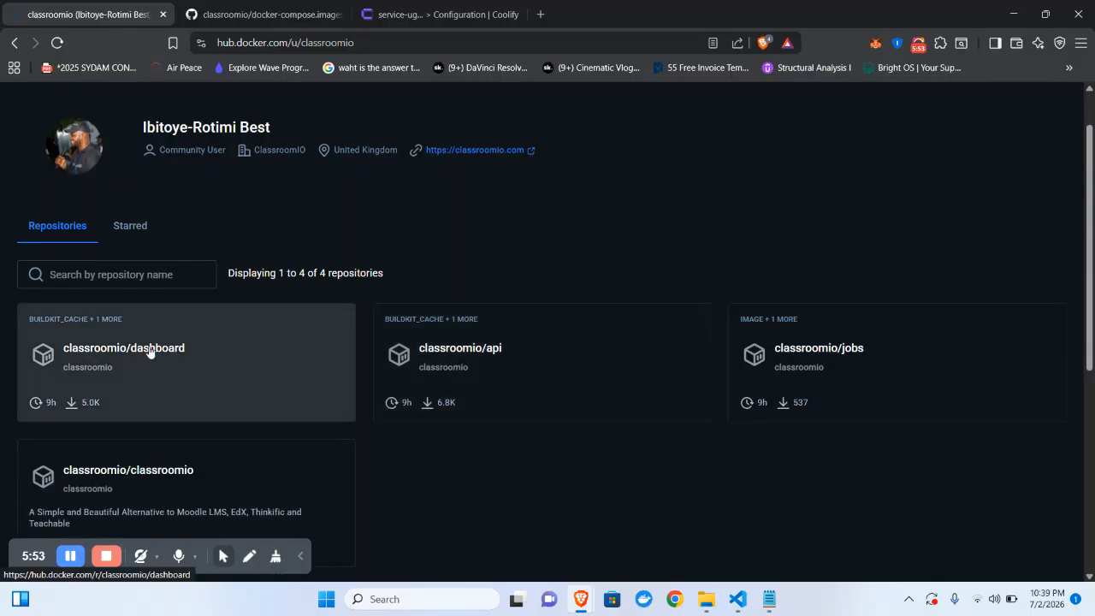
# Step: Switch back to Coolify and set the Dashboard service's image to classroomio/dashboard:${CIO_VERSION:-edge}
pyautogui.click(472, 5)
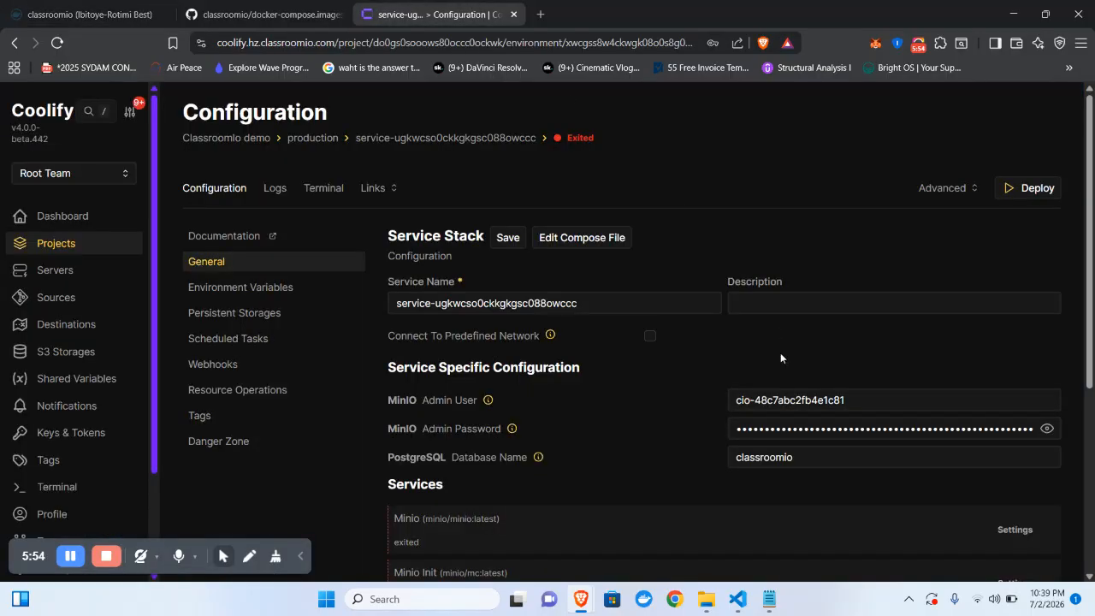
pyautogui.scroll(-3, 780, 358)
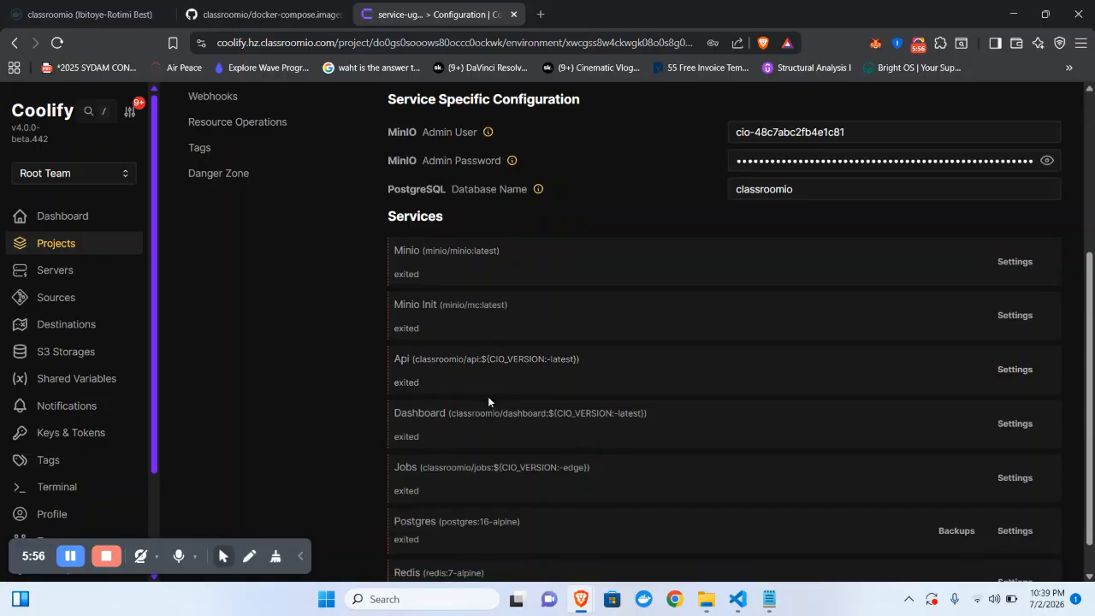
pyautogui.click(1023, 425)
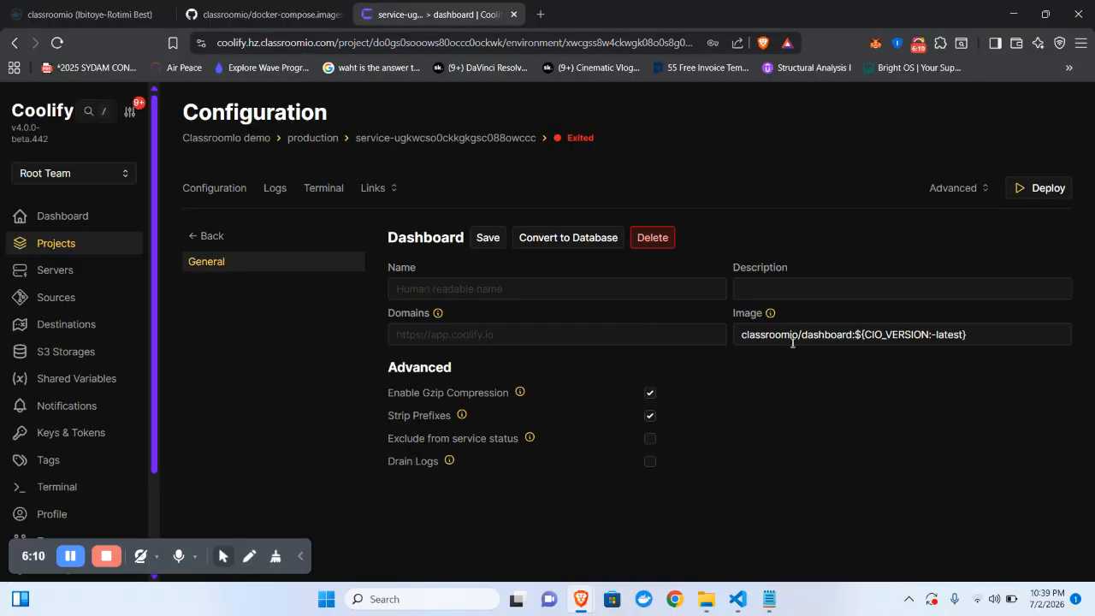
pyautogui.tripleClick(955, 334)
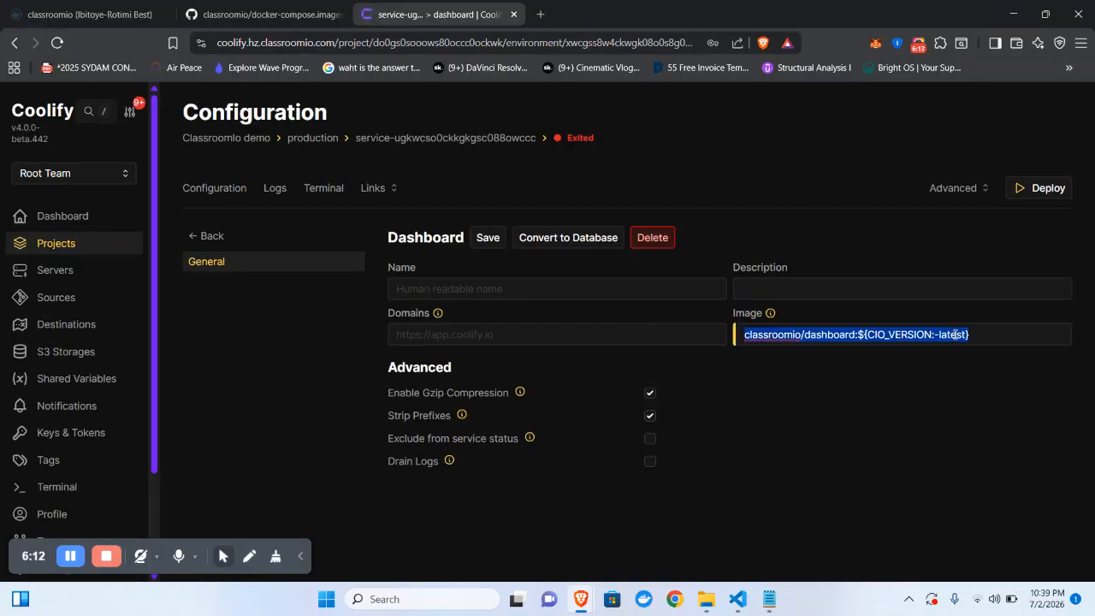
pyautogui.click(955, 334)
pyautogui.doubleClick(955, 334)
pyautogui.write('edge')
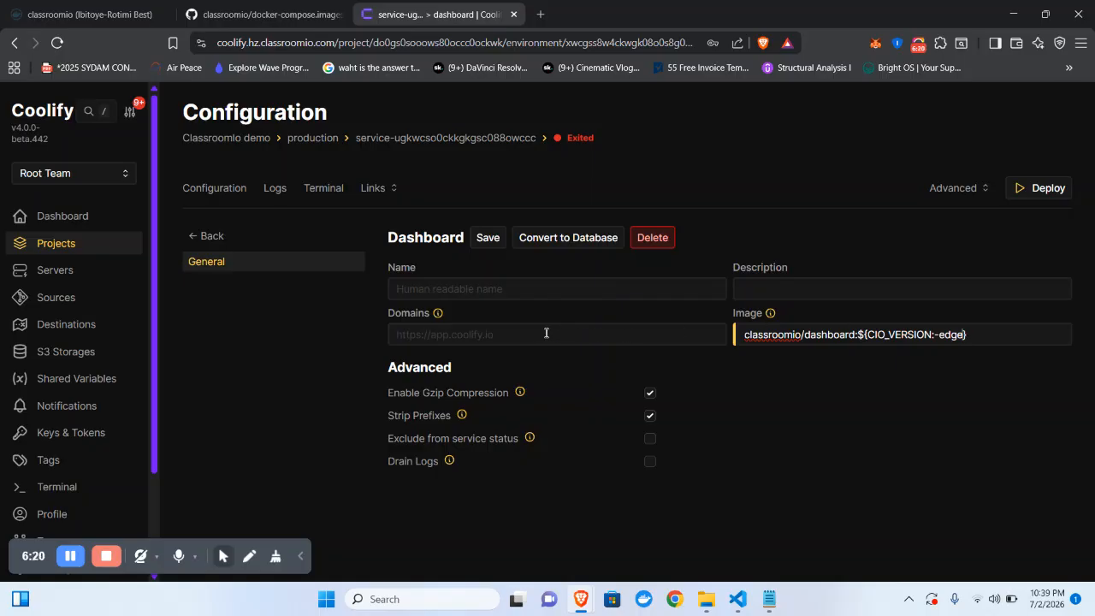
pyautogui.click(492, 337)
pyautogui.write('https://dash.hz.onws.com:3082')
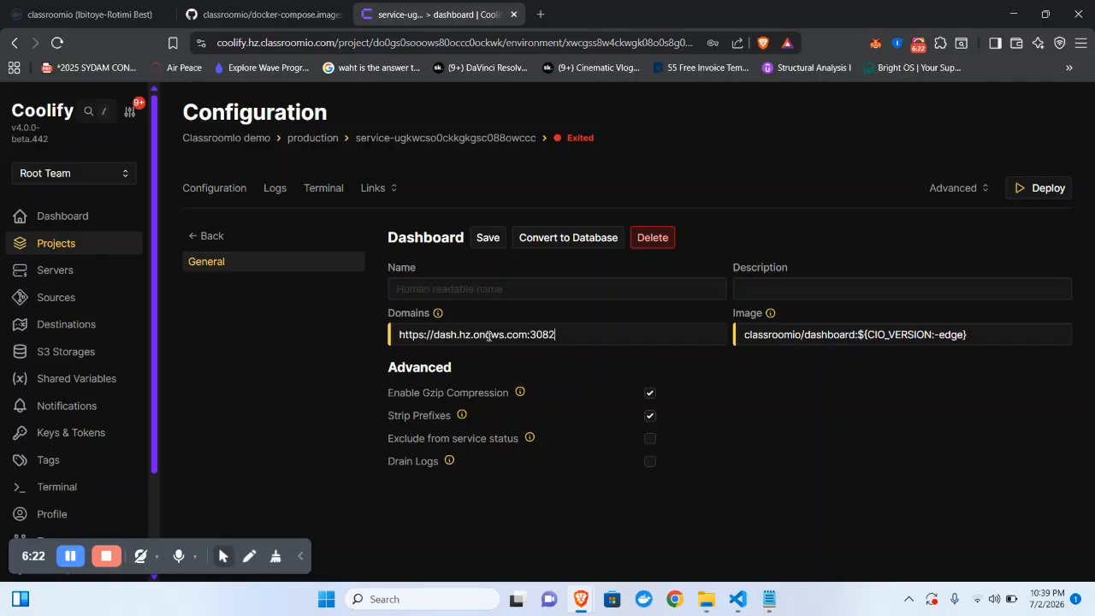
pyautogui.click(538, 286)
pyautogui.write('Dashbo')
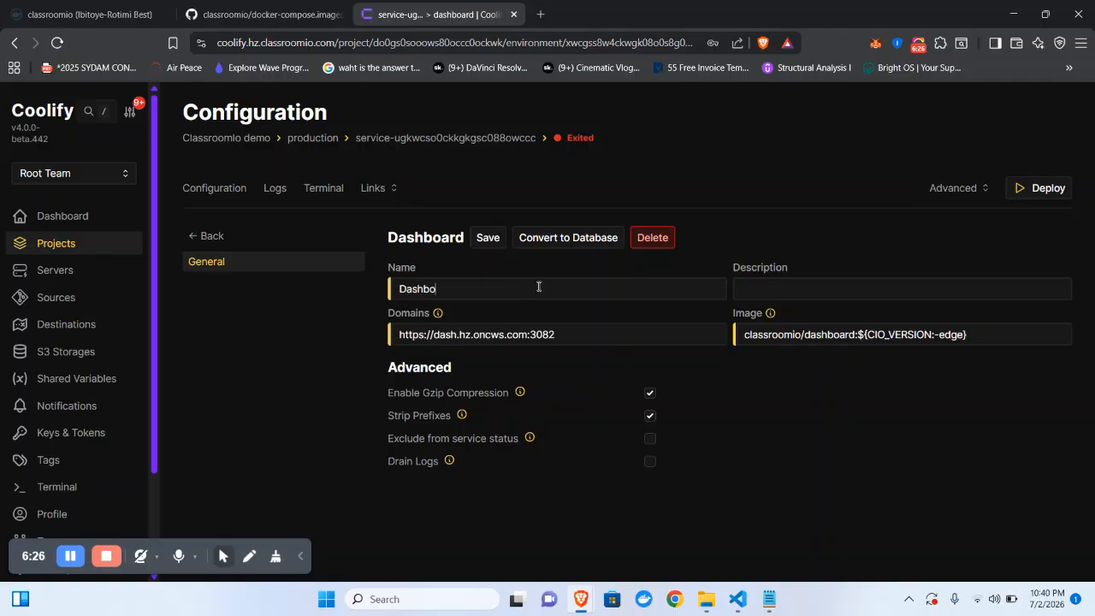
pyautogui.write('ard')
pyautogui.click(480, 241)
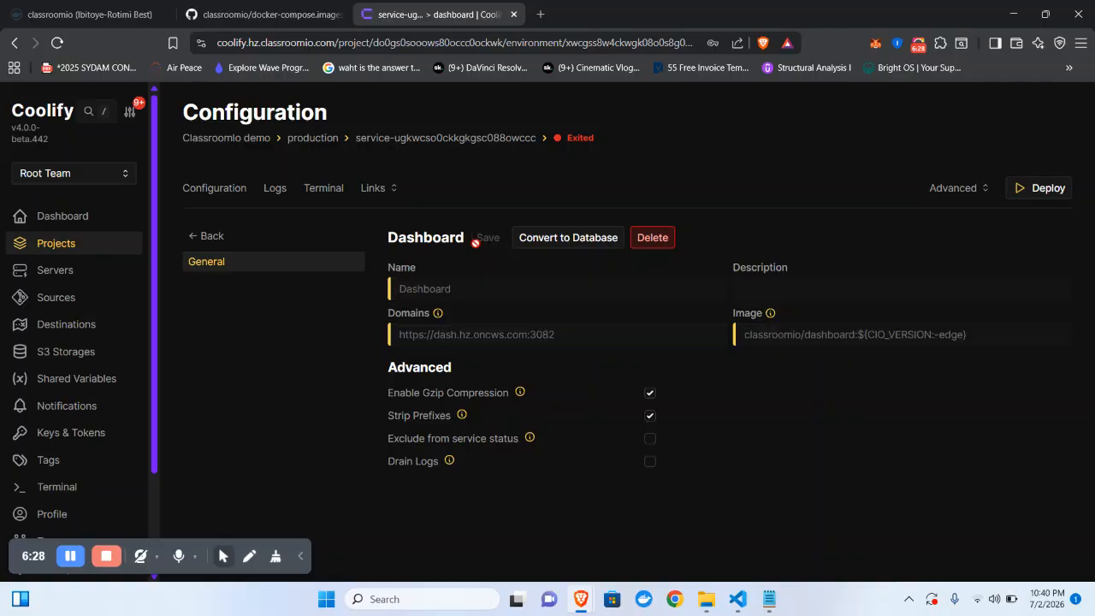
pyautogui.click(195, 240)
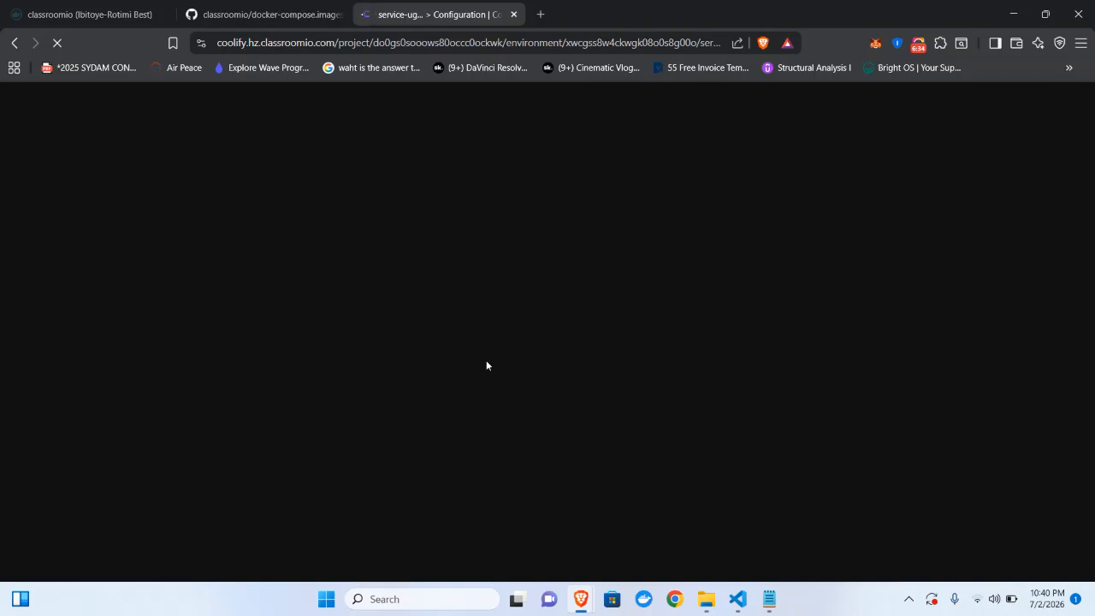
# Step: Switch to Docker Hub and check the available tags of the classroomio/api image
pyautogui.click(90, 14)
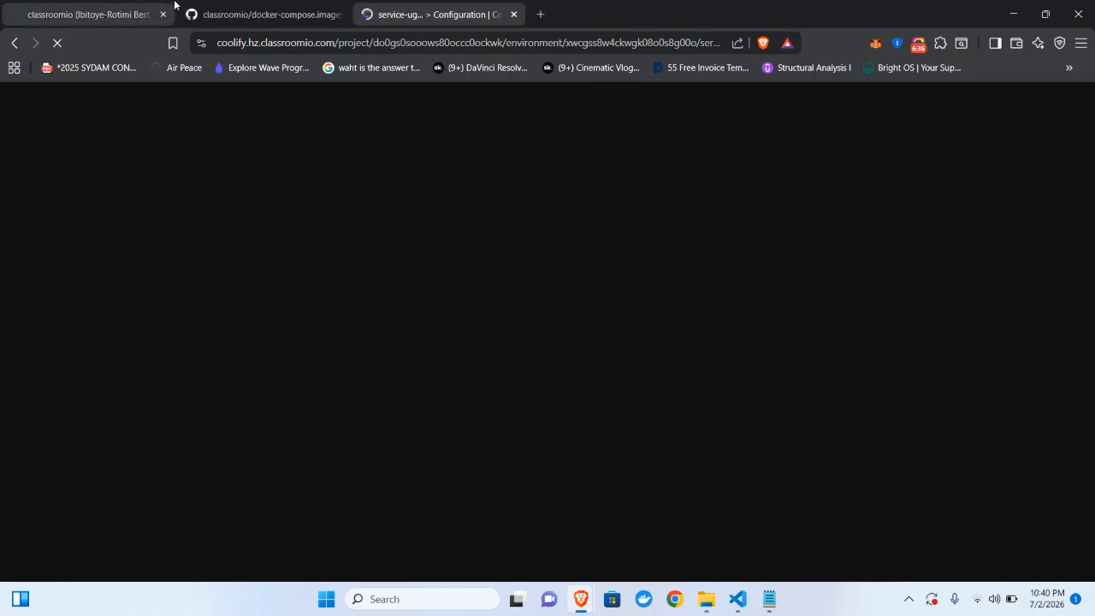
pyautogui.scroll(-1, 333, 357)
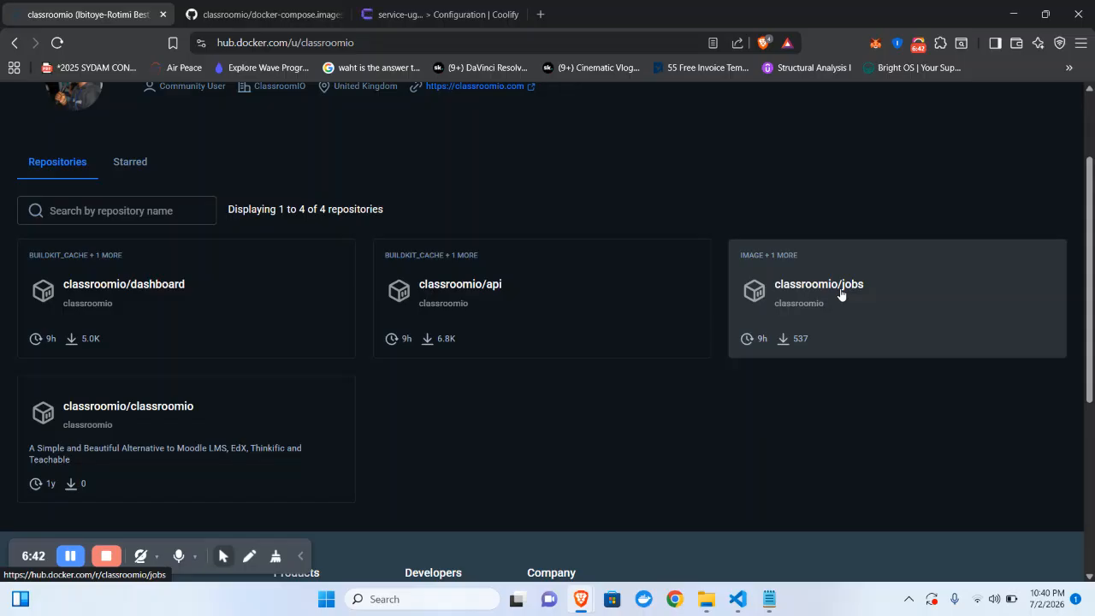
pyautogui.click(481, 287)
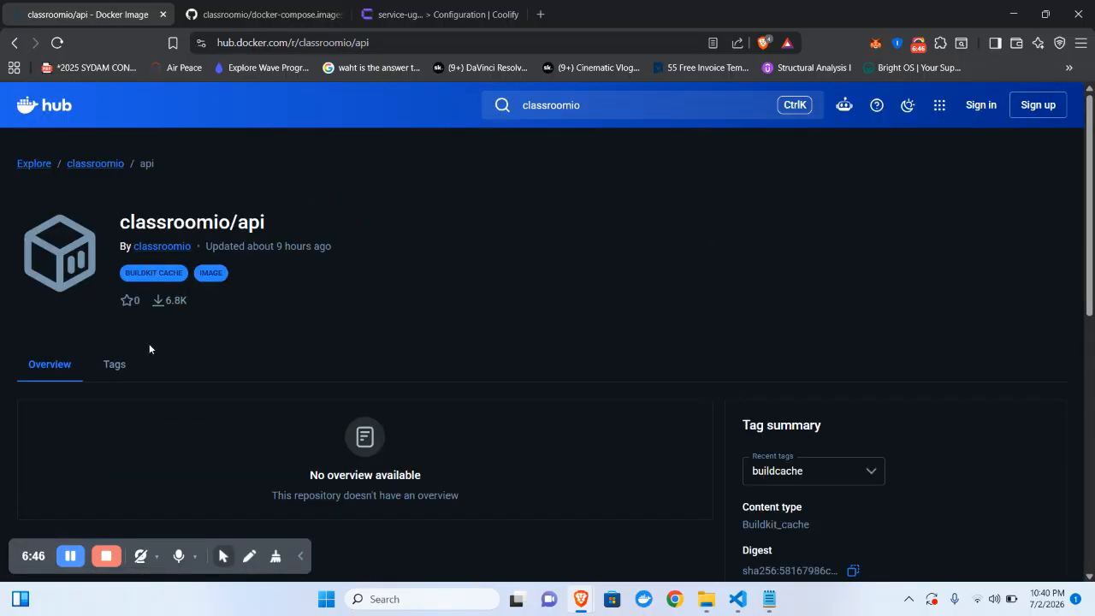
pyautogui.click(113, 364)
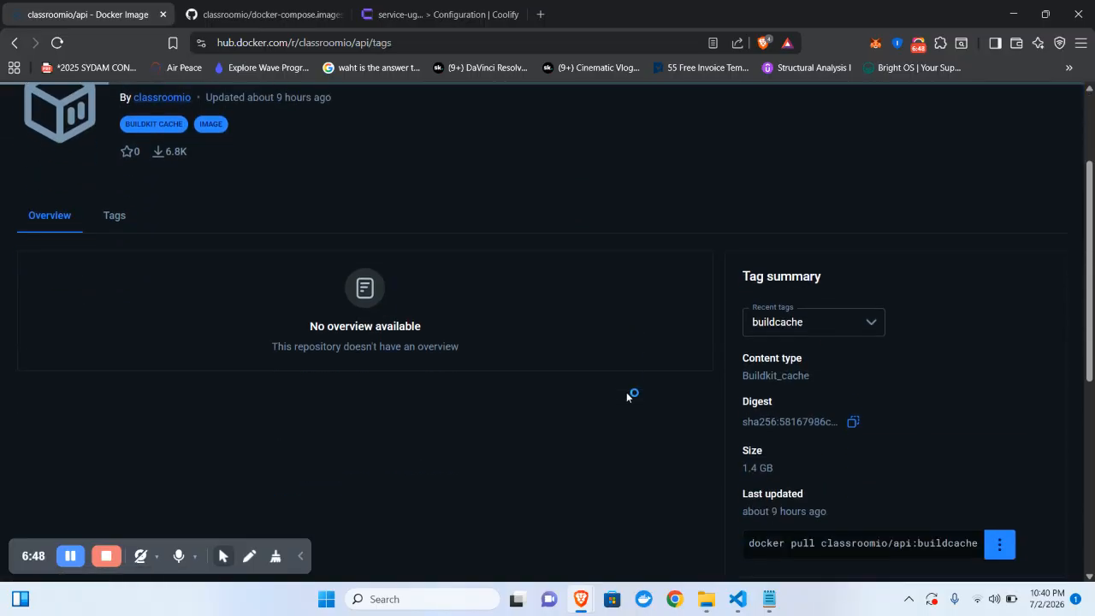
pyautogui.scroll(-3, 626, 395)
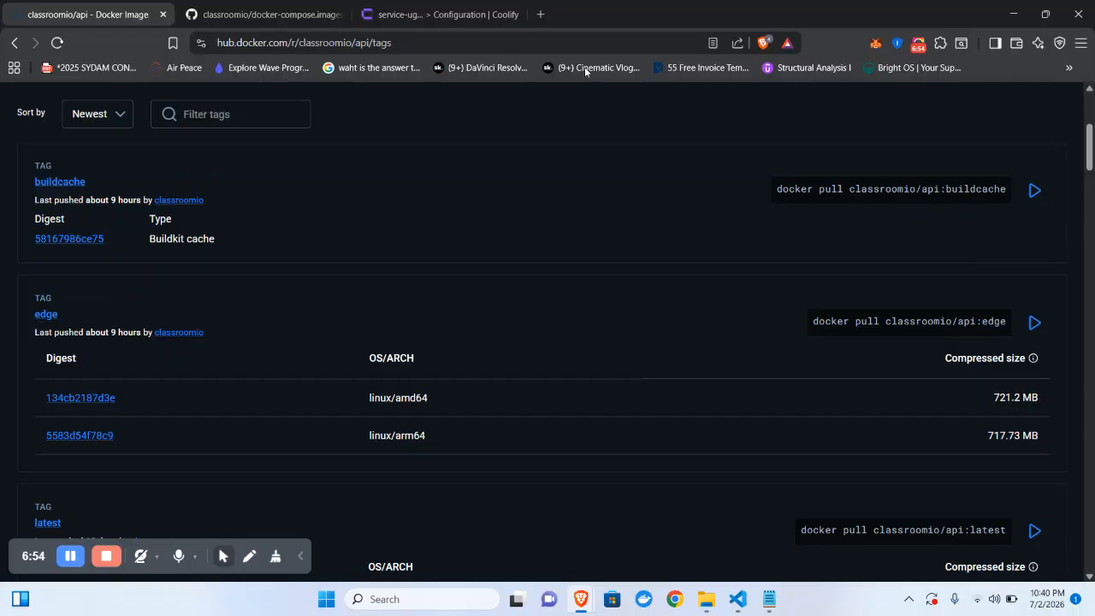
# Step: Switch back to Coolify, set the Api service's image to classroomio/api:${CIO_VERSION:-edge}, save, and return to the service stack
pyautogui.click(261, 10)
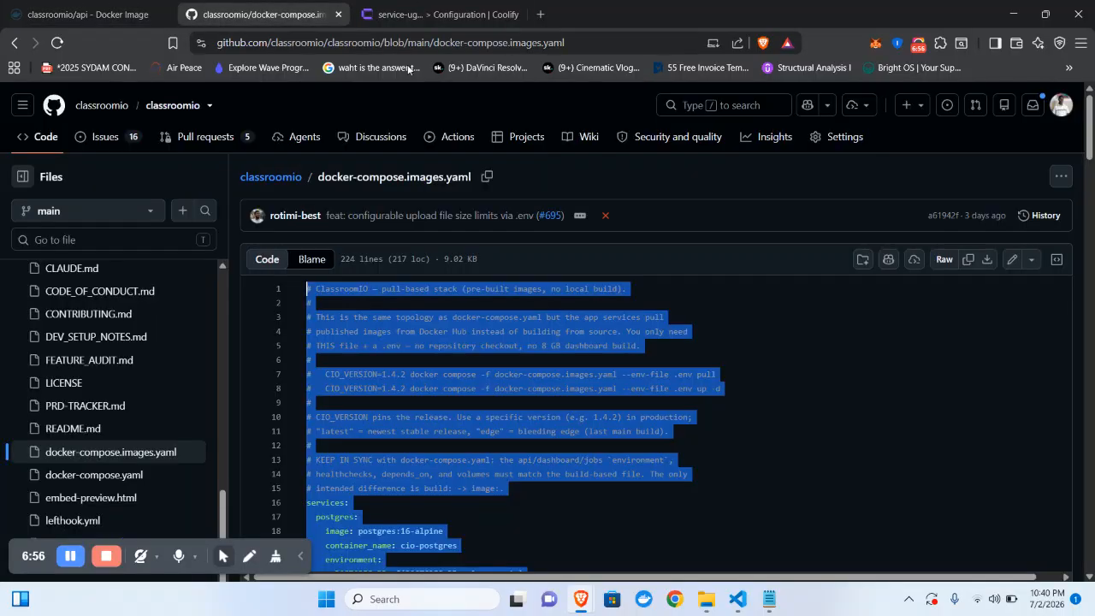
pyautogui.click(463, 9)
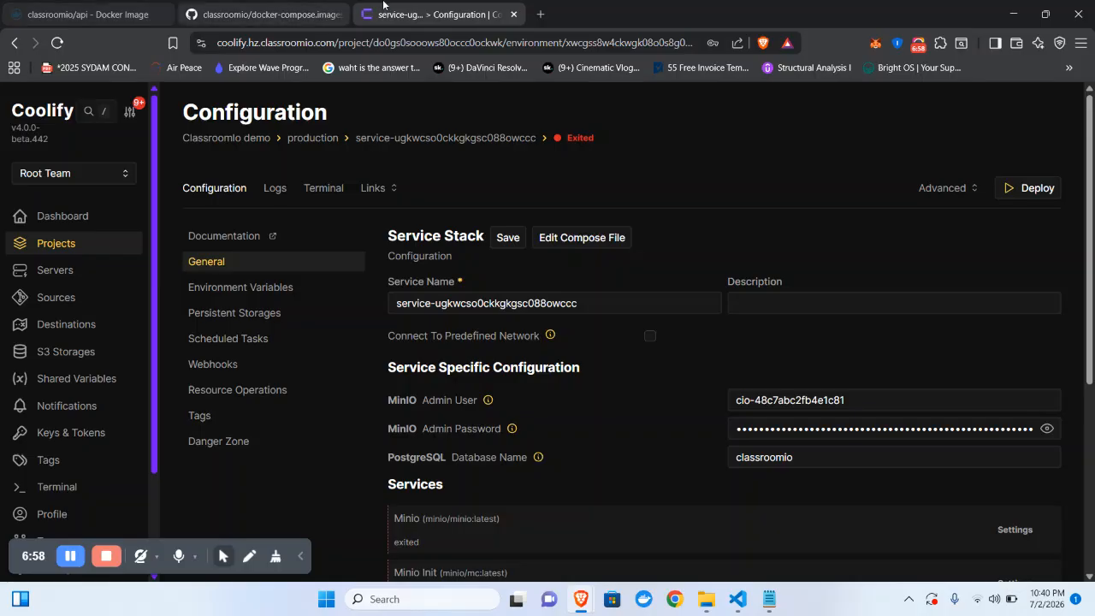
pyautogui.scroll(-4, 637, 396)
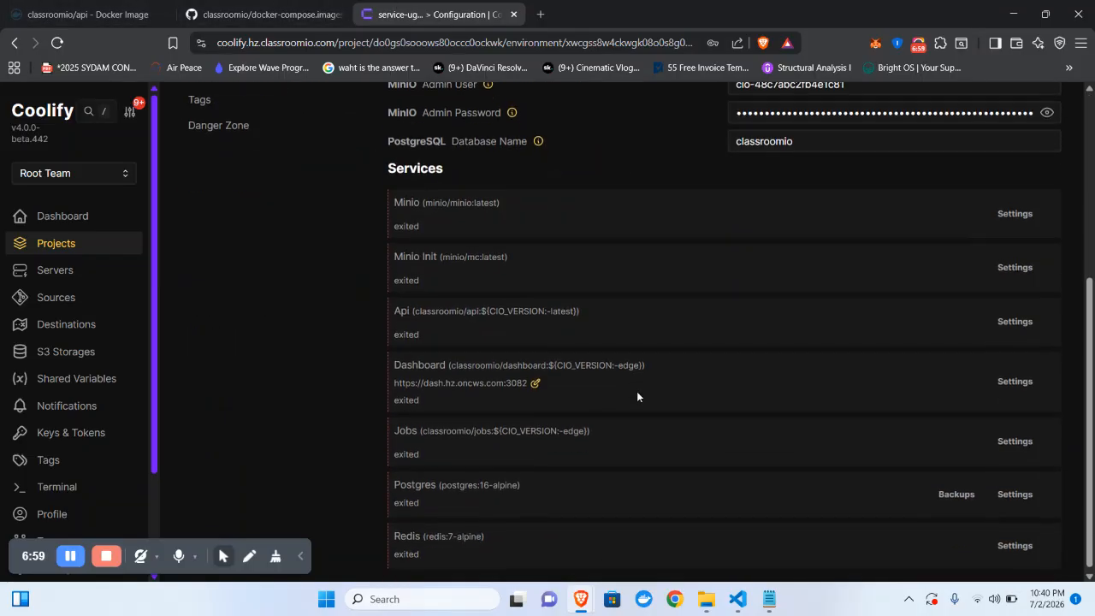
pyautogui.click(1013, 322)
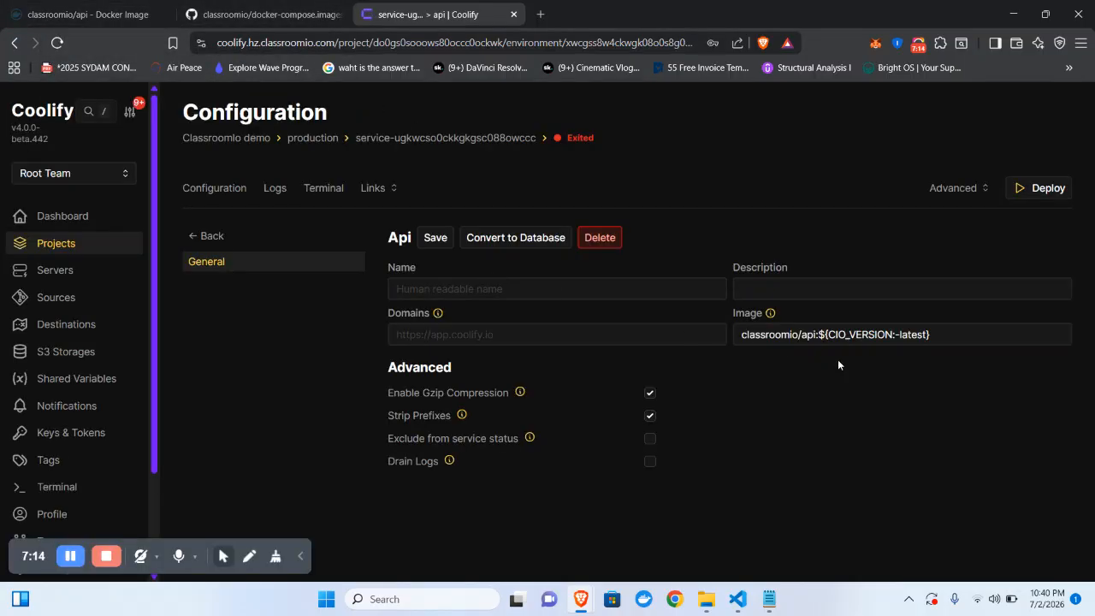
pyautogui.doubleClick(912, 336)
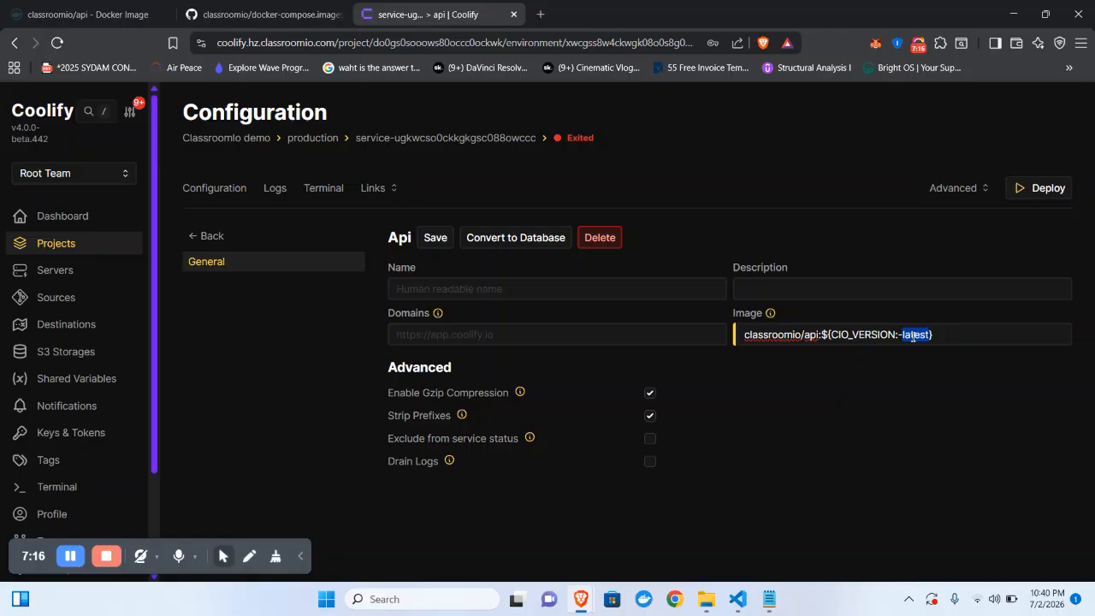
pyautogui.write('edge')
pyautogui.click(434, 239)
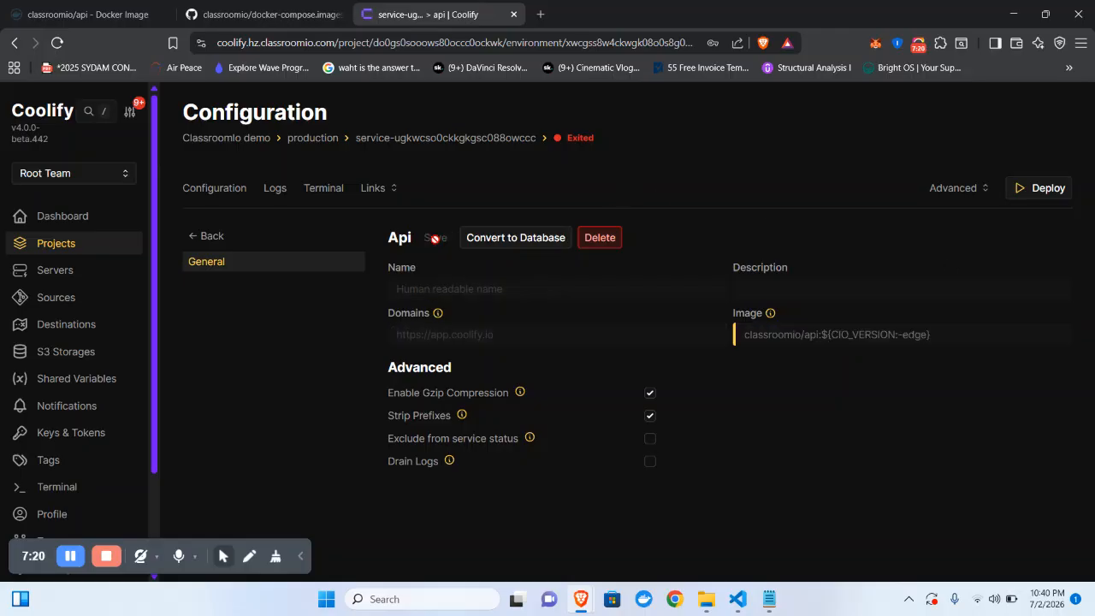
pyautogui.click(214, 239)
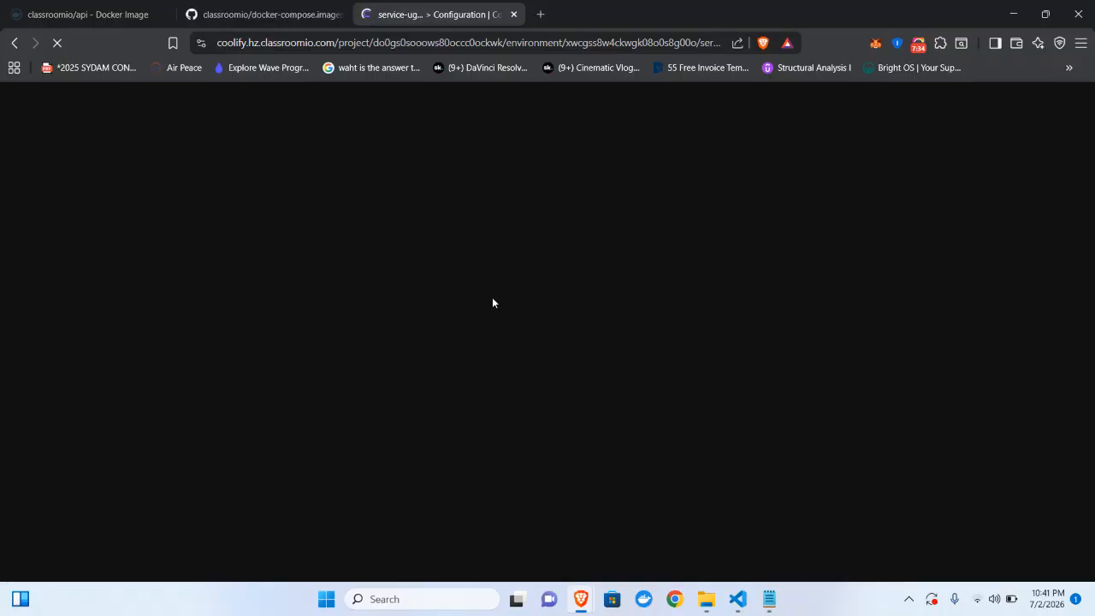
# Step: Review the image tags in the stack's service list and deploy the stack
pyautogui.scroll(-4, 578, 393)
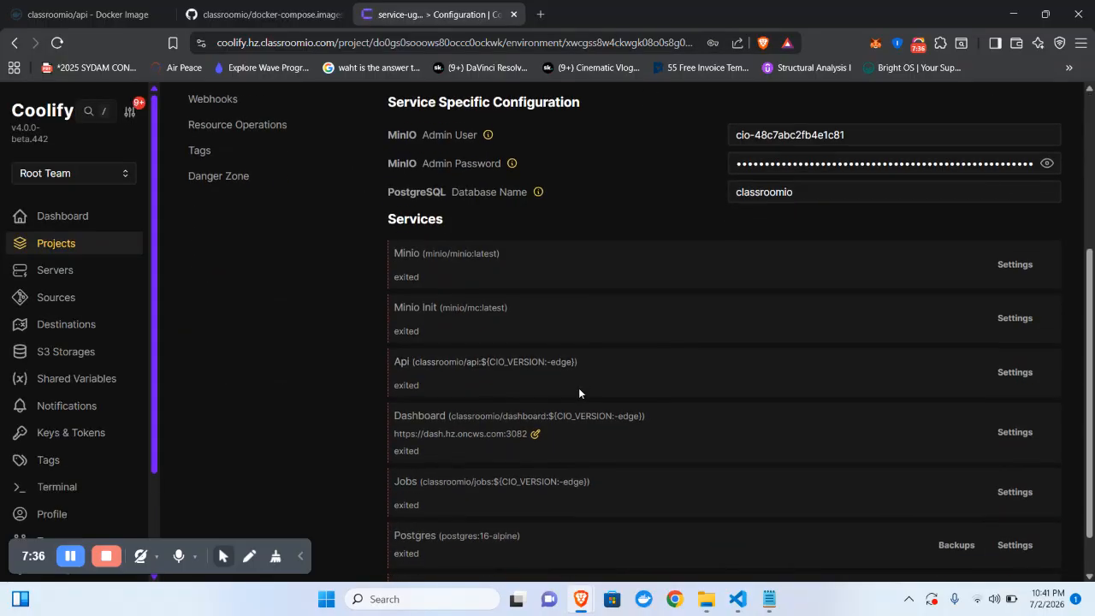
pyautogui.scroll(4, 578, 392)
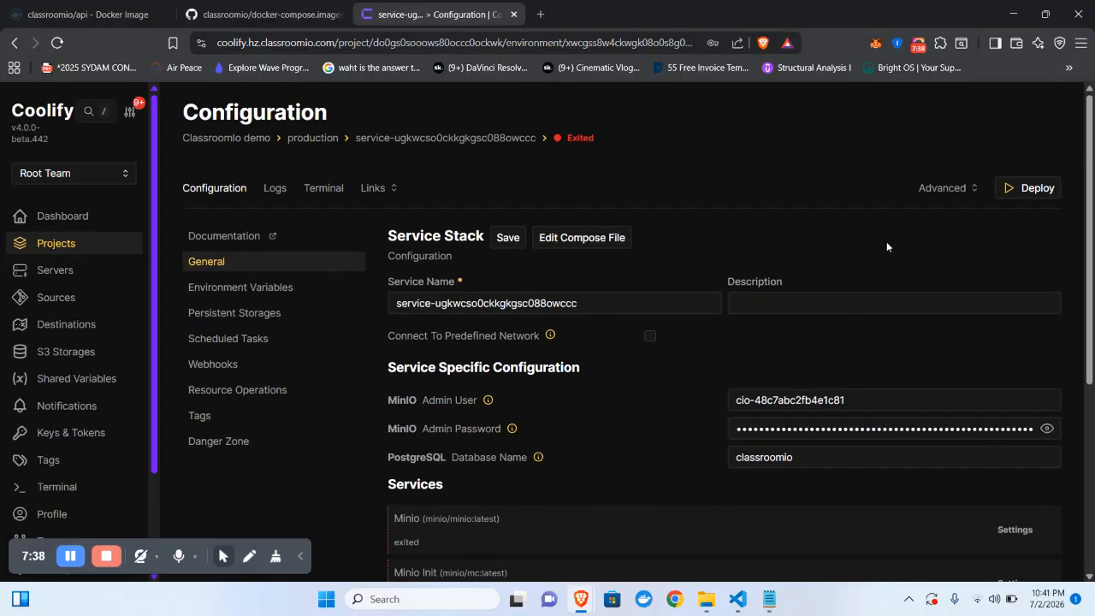
pyautogui.click(1019, 188)
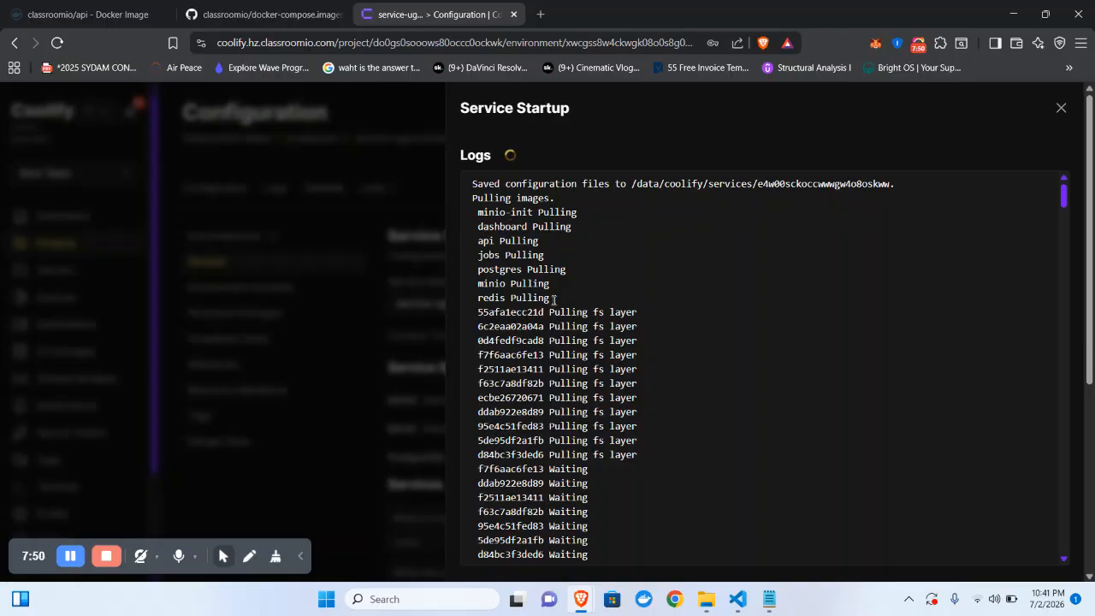
# Step: Follow the service startup logs to the latest container entries, close them, and check each service's status
pyautogui.scroll(-5, 553, 299)
pyautogui.scroll(-10, 553, 299)
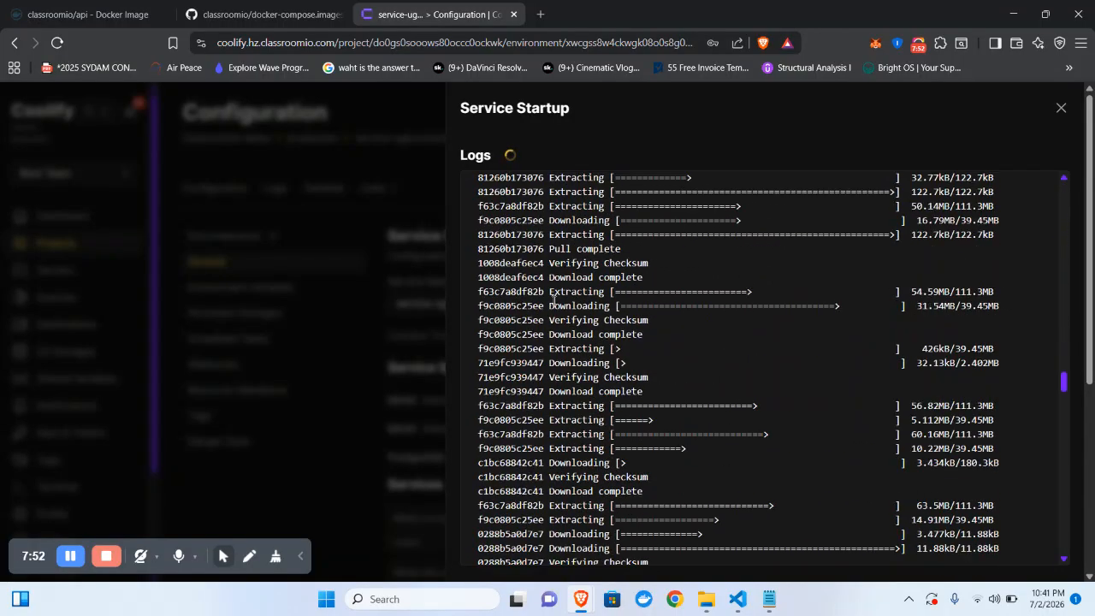
pyautogui.scroll(-10, 553, 299)
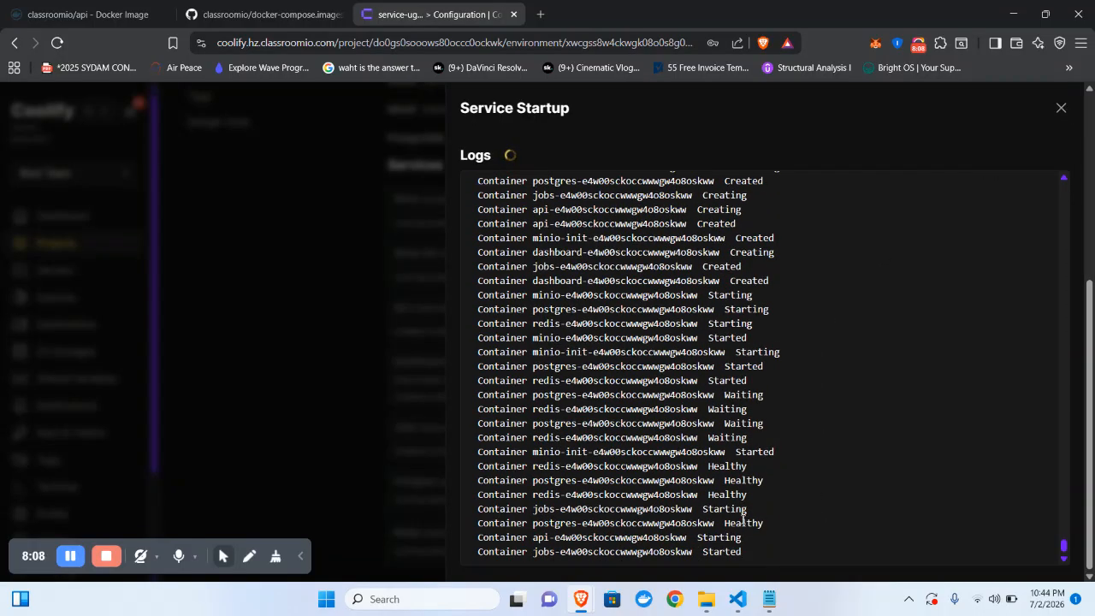
pyautogui.click(1059, 109)
pyautogui.scroll(1, 572, 428)
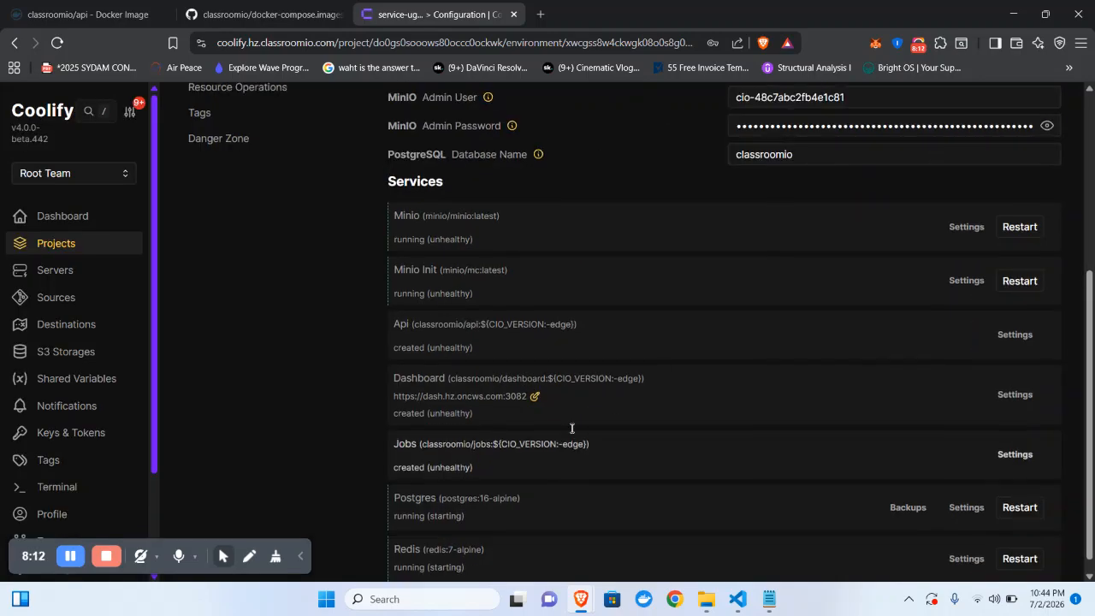
pyautogui.scroll(-1, 572, 430)
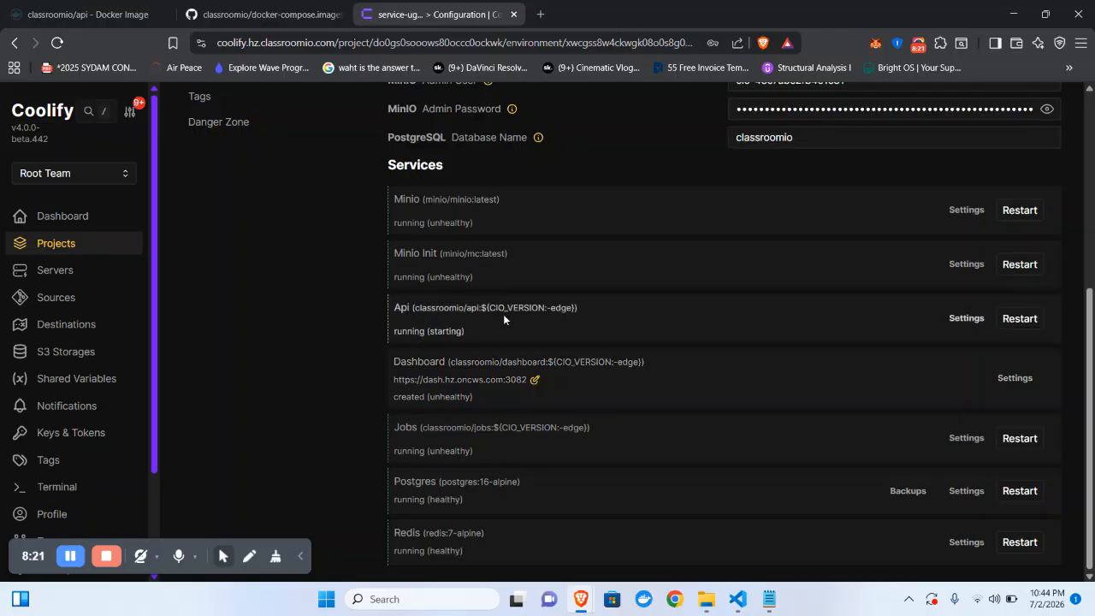
pyautogui.scroll(1, 504, 319)
pyautogui.scroll(-1, 505, 320)
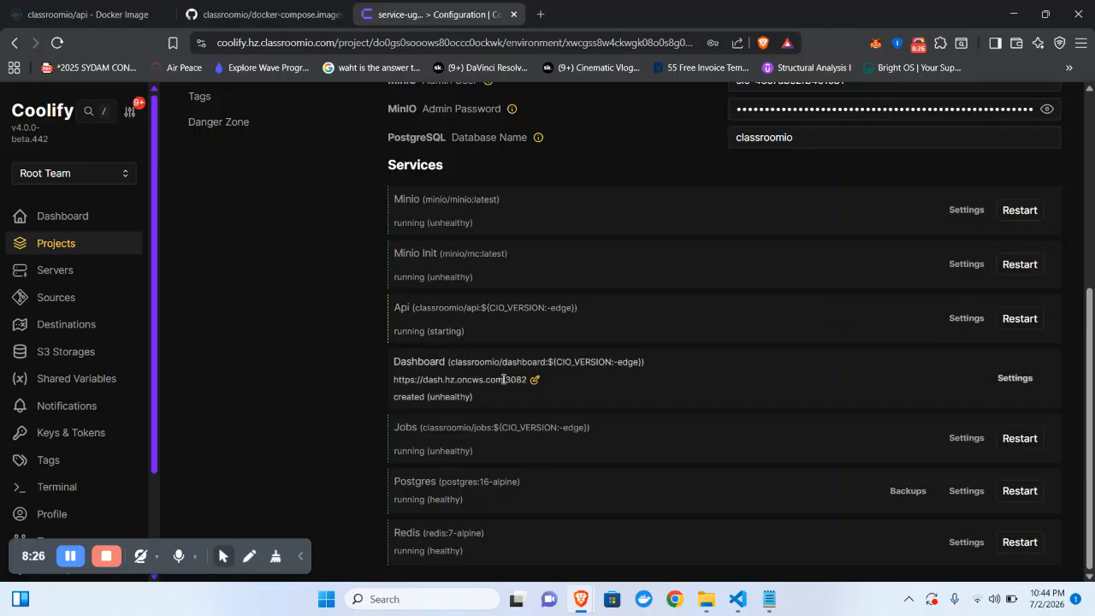
pyautogui.moveTo(503, 379); pyautogui.dragTo(389, 385)
pyautogui.hotkey('ctrl', 'c')
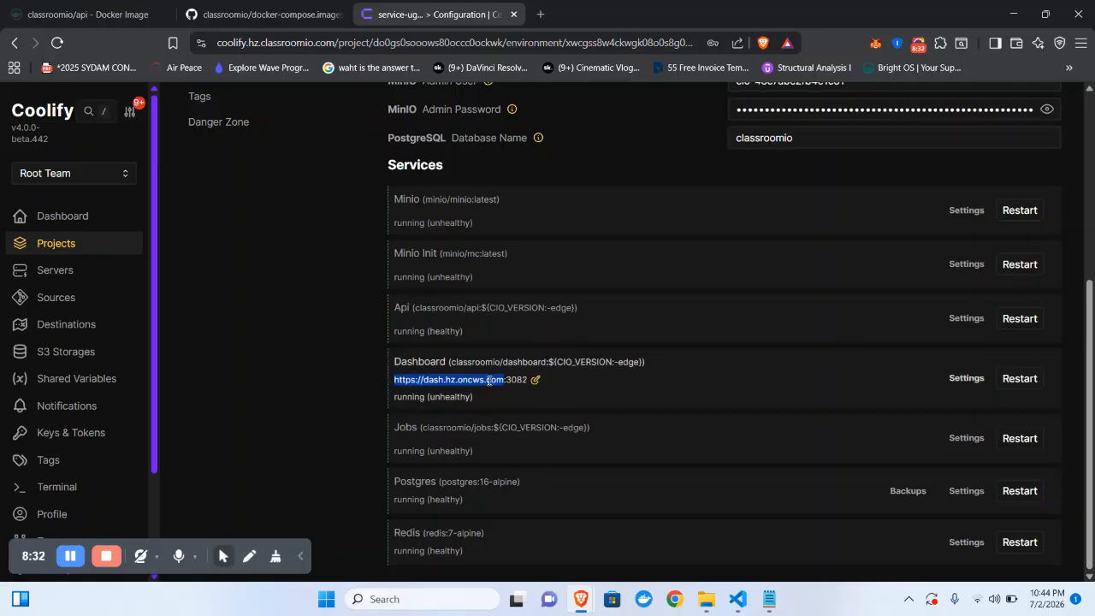
pyautogui.click(539, 14)
pyautogui.hotkey('ctrl', 'v')
pyautogui.press('Return')
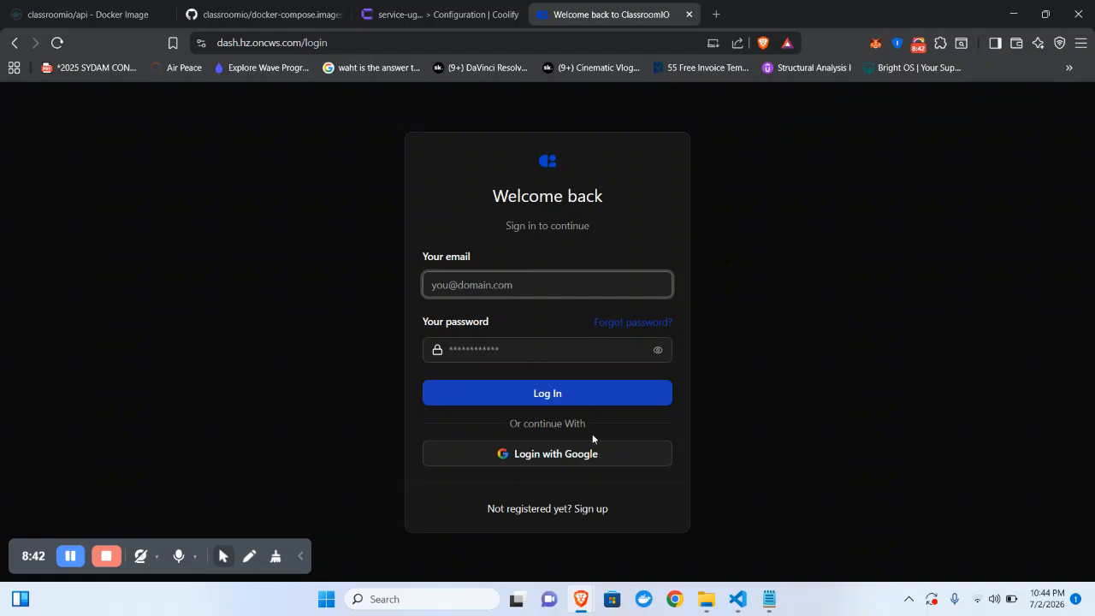
# Step: Sign up for a ClassroomIO account with the admin's email and a confirmed account password, and dismiss the browser's offer to save the password
pyautogui.click(592, 512)
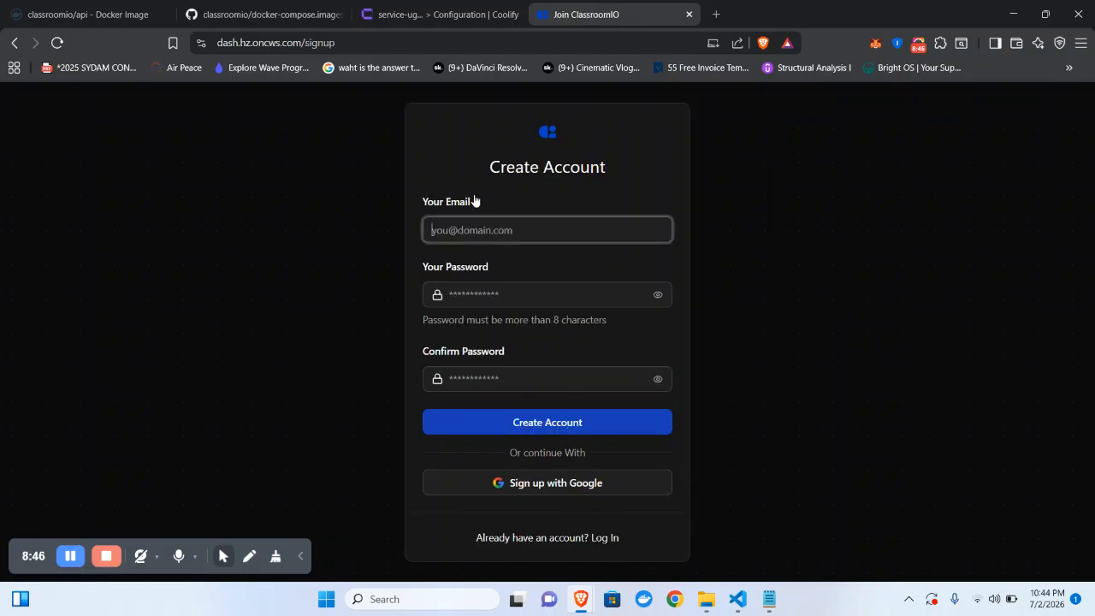
pyautogui.click(484, 226)
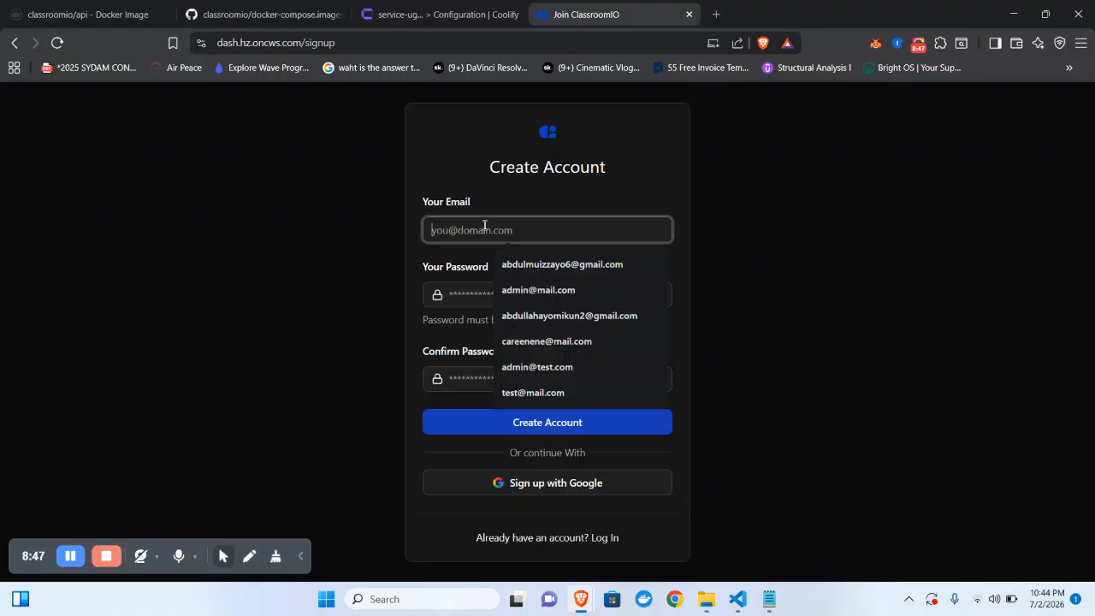
pyautogui.click(562, 320)
pyautogui.click(523, 307)
pyautogui.write('••')
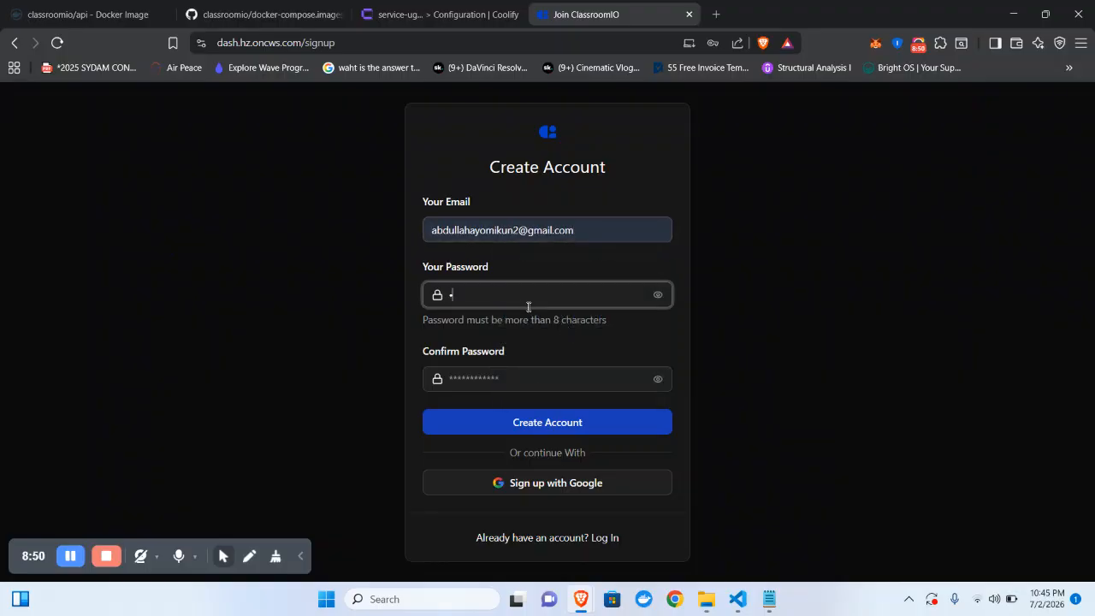
pyautogui.write('••••••')
pyautogui.press('Tab')
pyautogui.write('•••')
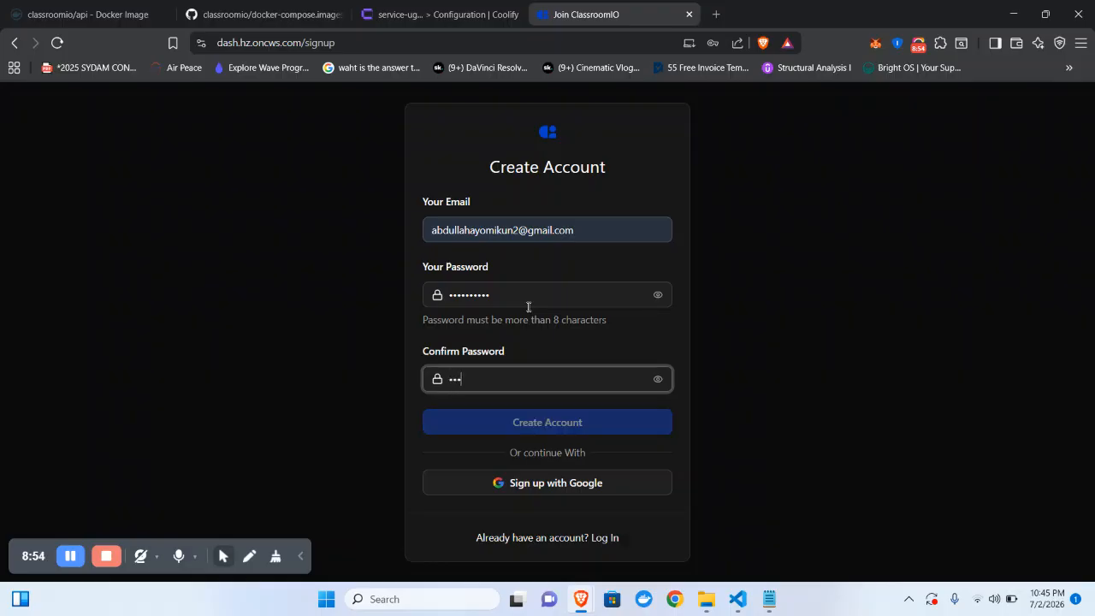
pyautogui.write('•••••••')
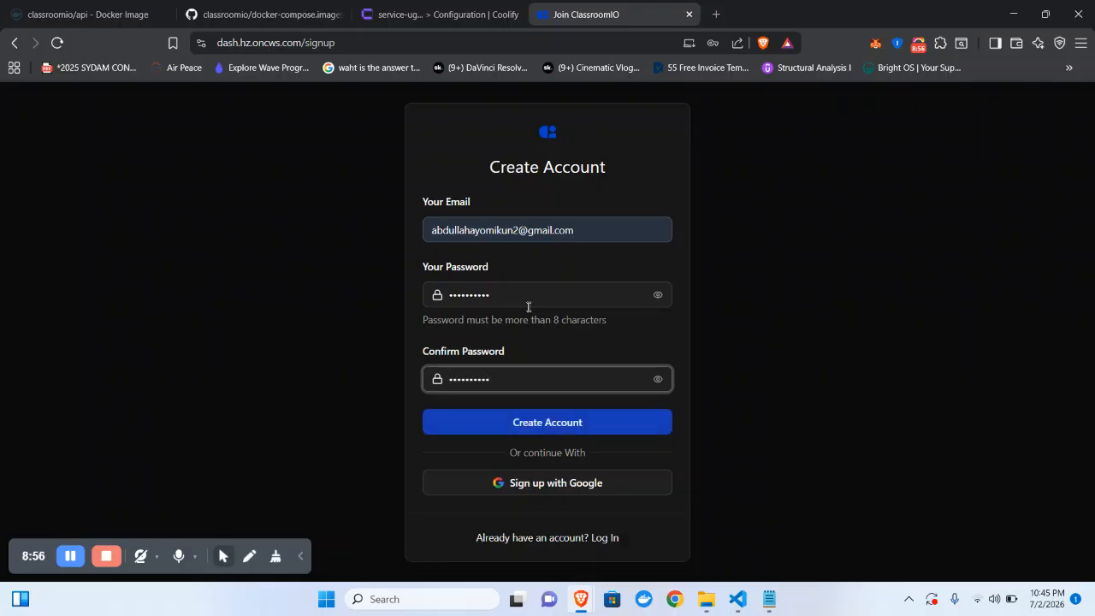
pyautogui.click(565, 419)
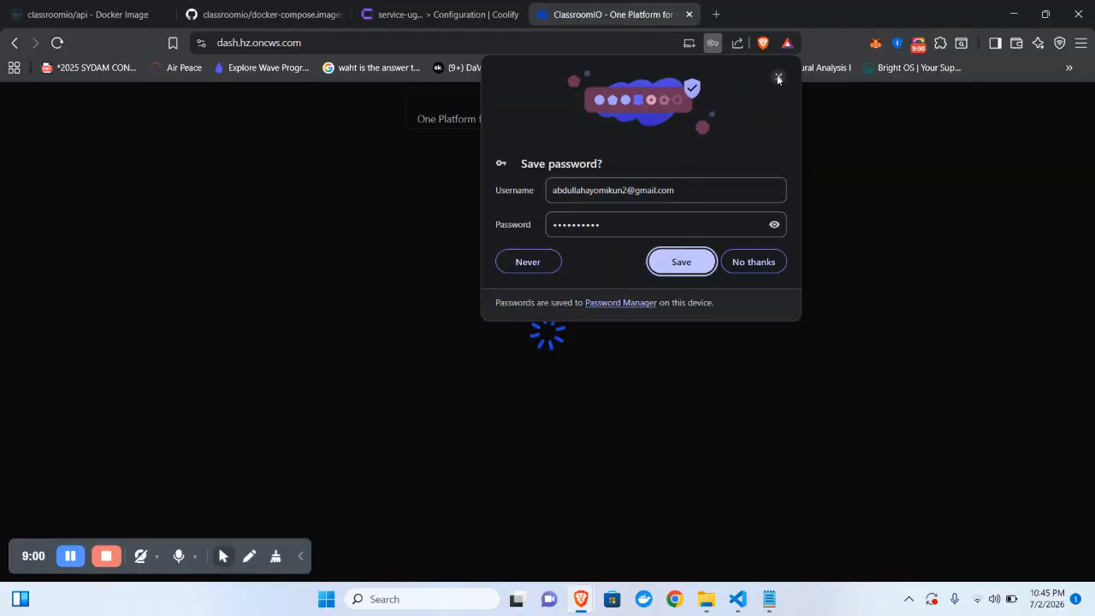
pyautogui.click(776, 74)
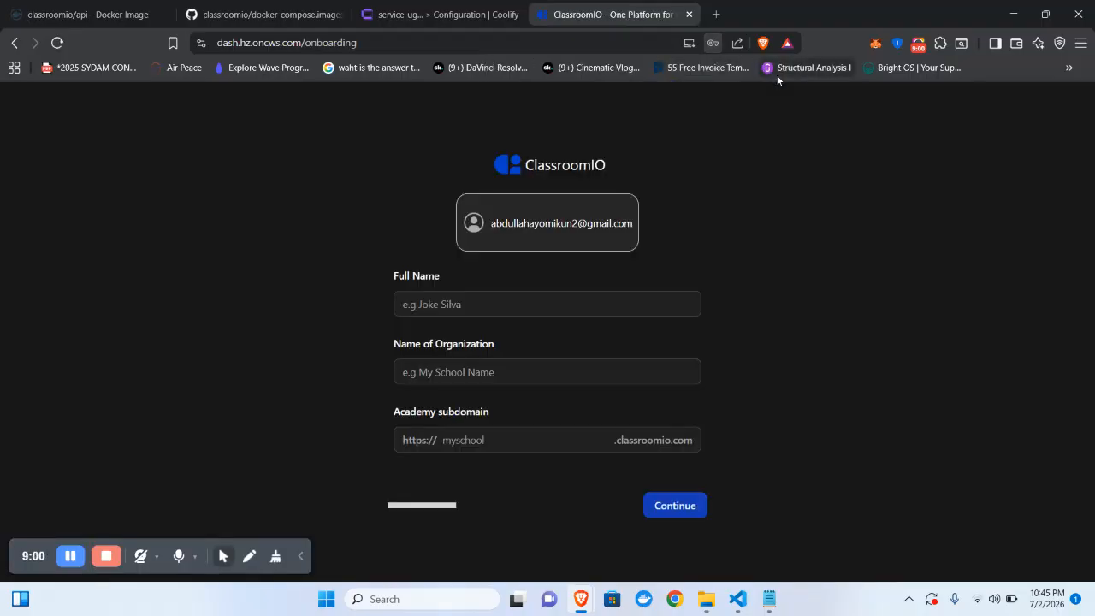
# Step: Fill in the onboarding form with the admin's full name and the organization name hamza, and continue
pyautogui.click(535, 304)
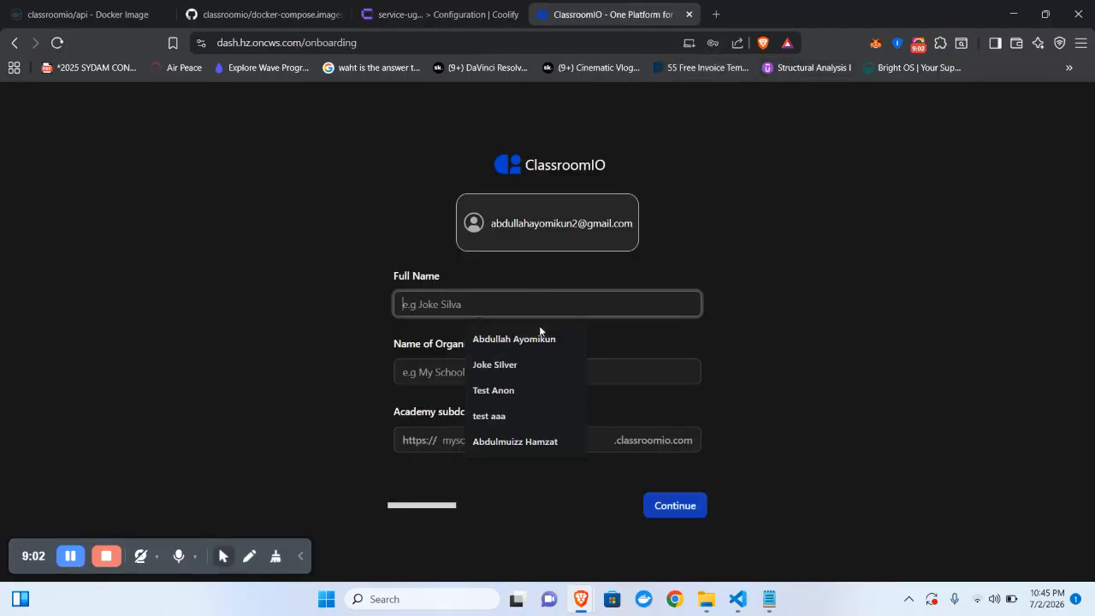
pyautogui.click(536, 339)
pyautogui.click(531, 342)
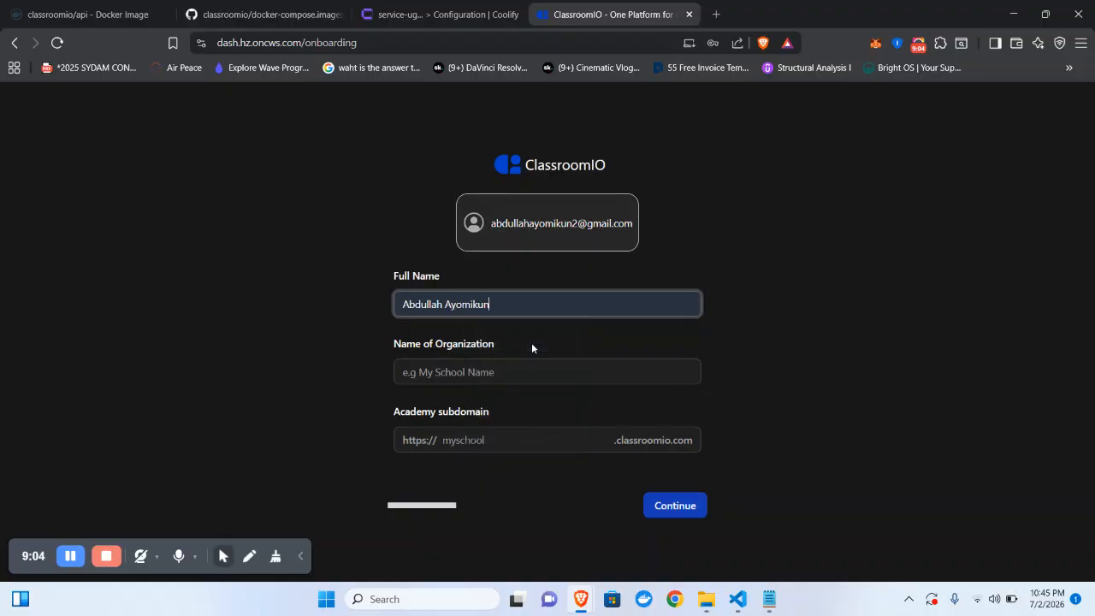
pyautogui.click(482, 370)
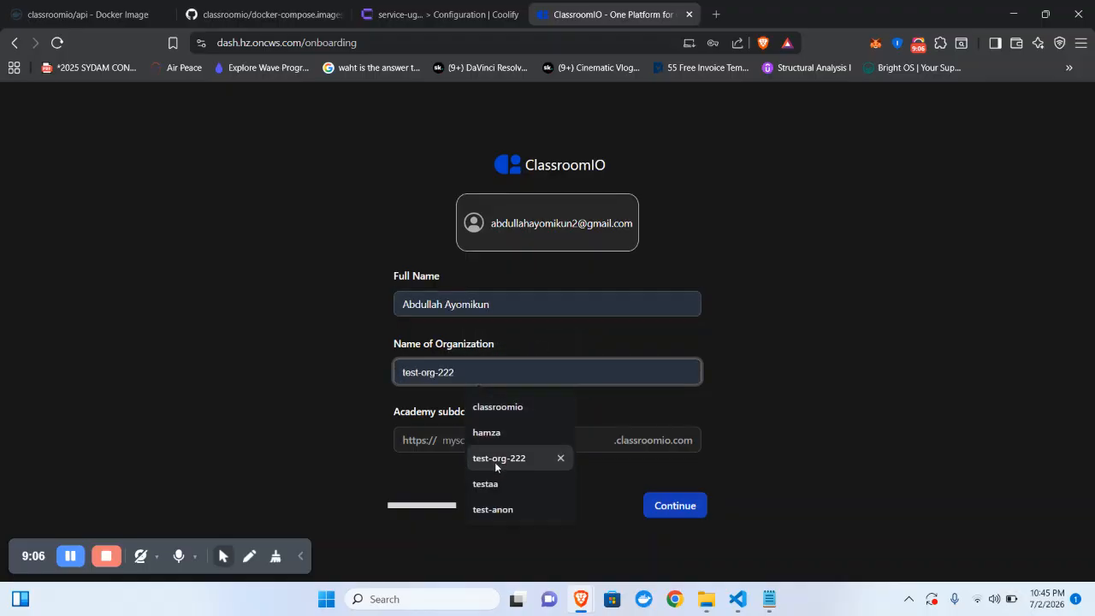
pyautogui.click(485, 435)
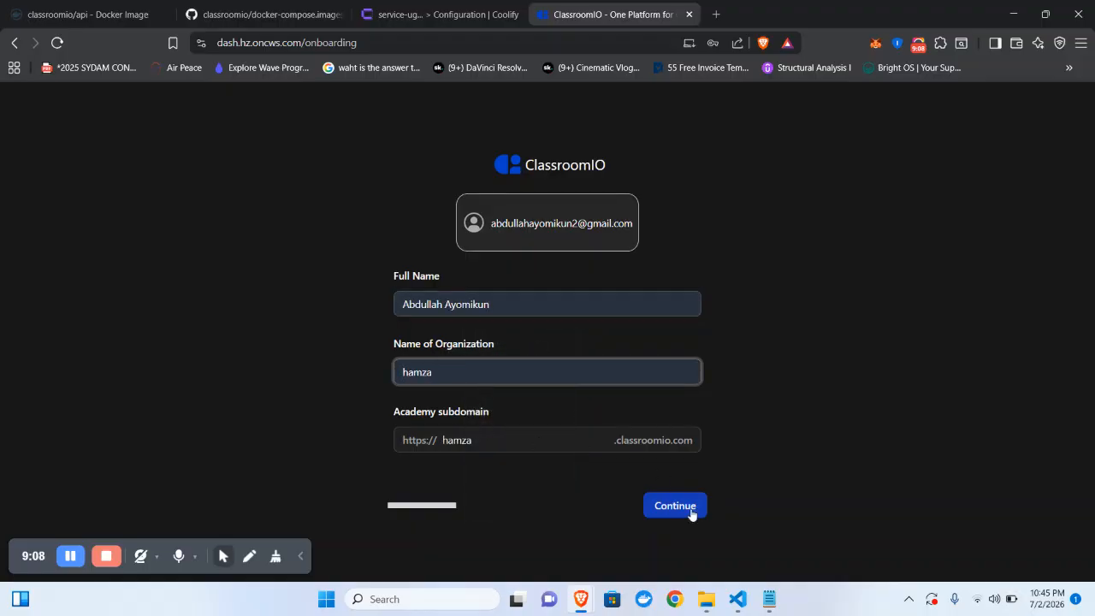
pyautogui.click(691, 511)
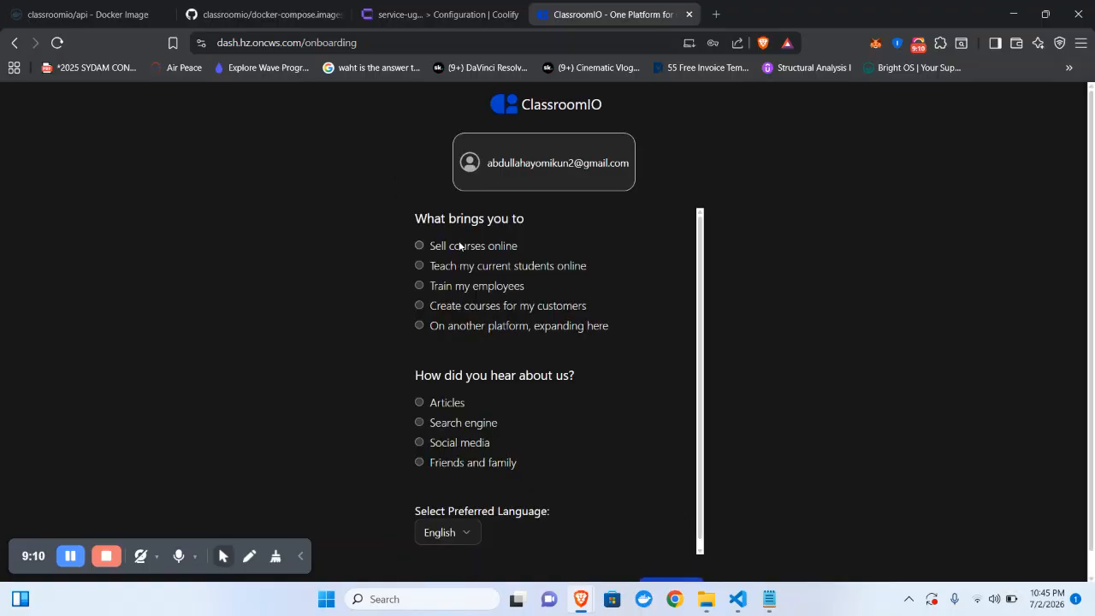
# Step: Answer the onboarding questions with Sell courses online and Search engine, keep English as the language, and continue
pyautogui.click(459, 246)
pyautogui.scroll(-1, 704, 442)
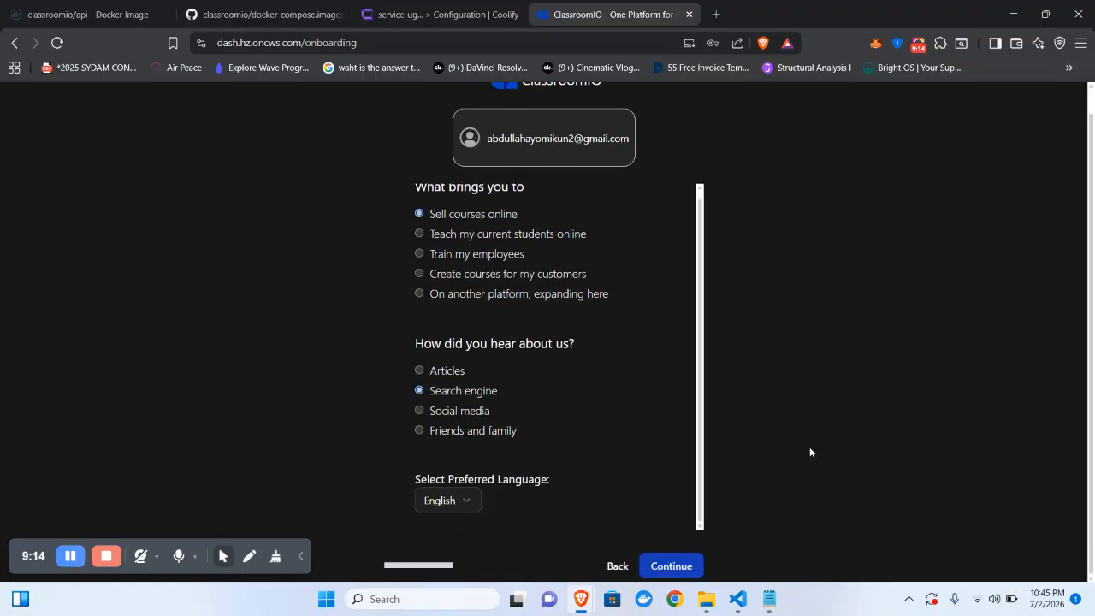
pyautogui.click(679, 566)
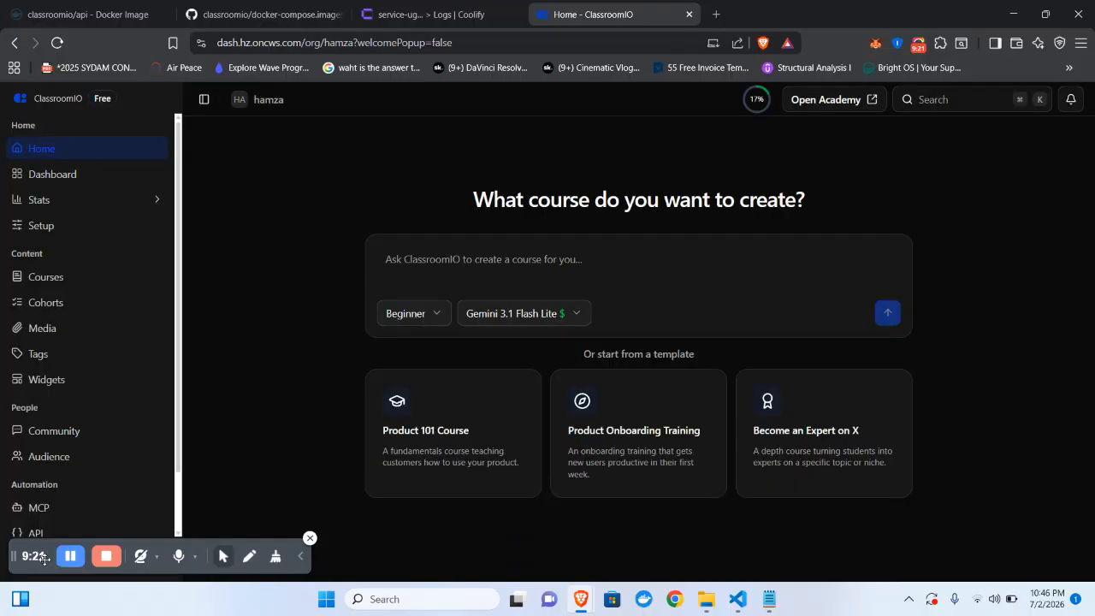
# Step: Look over the ClassroomIO navigation entries and open the Team page of the organization settings
pyautogui.moveTo(36, 557); pyautogui.dragTo(296, 538)
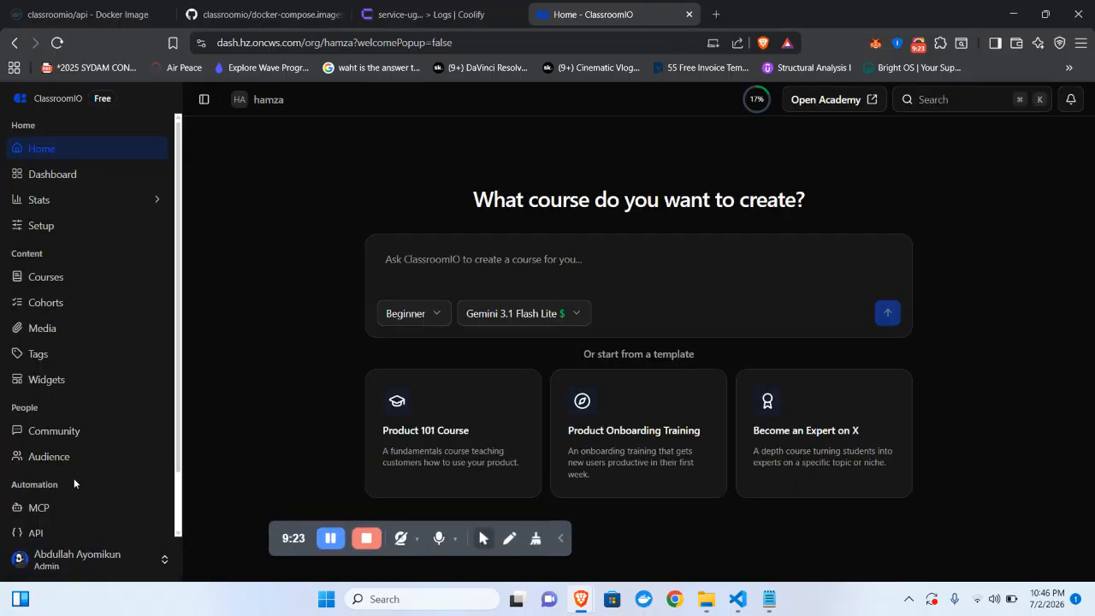
pyautogui.scroll(-1, 73, 478)
pyautogui.scroll(1, 74, 478)
pyautogui.scroll(-1, 68, 505)
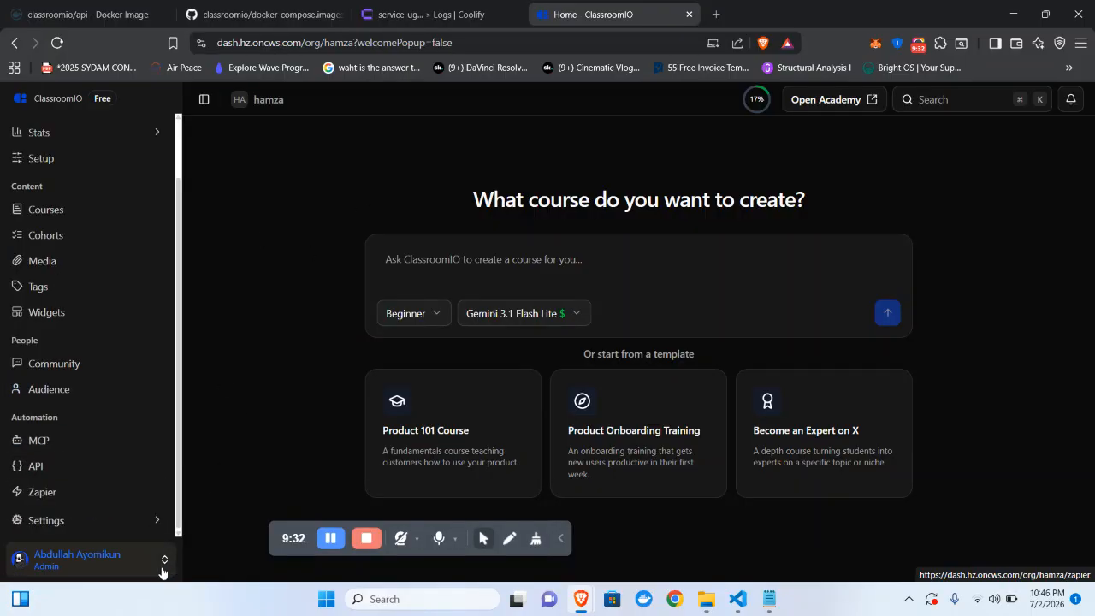
pyautogui.scroll(1, 76, 245)
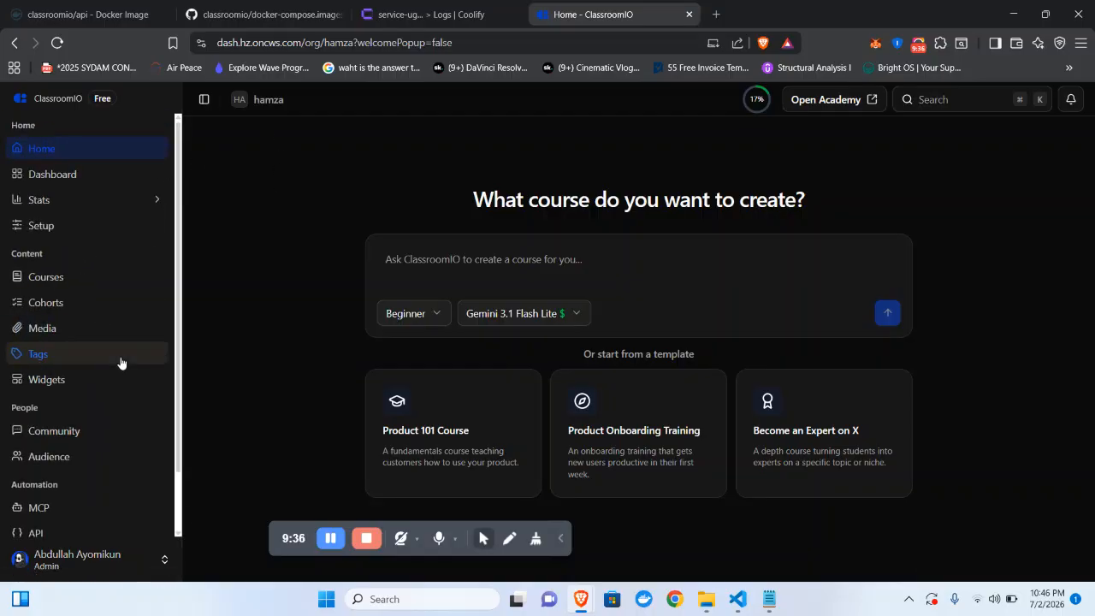
pyautogui.scroll(-1, 123, 355)
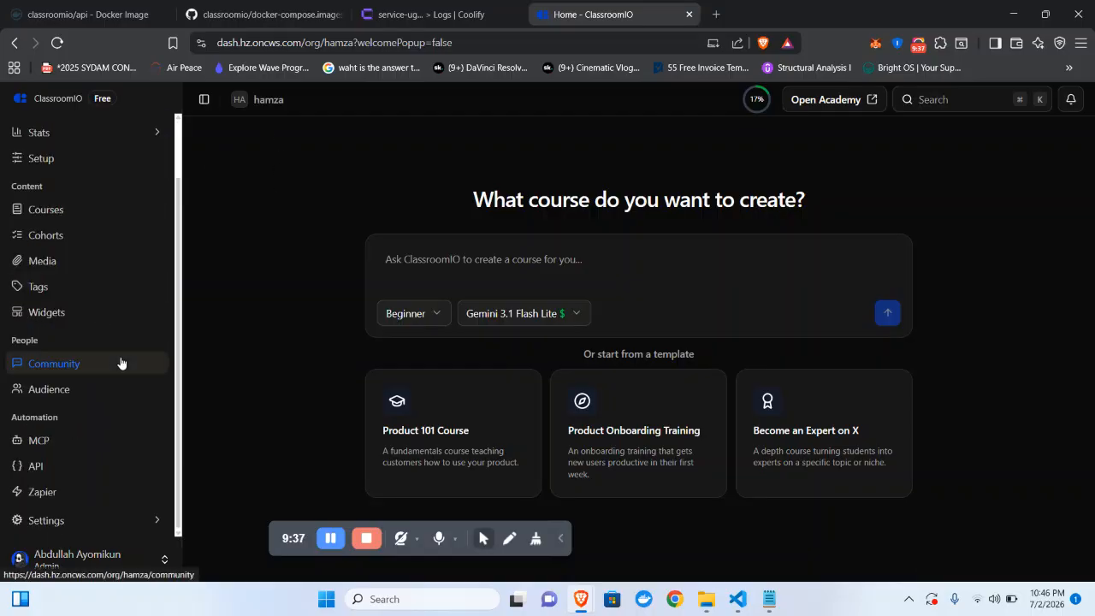
pyautogui.click(123, 520)
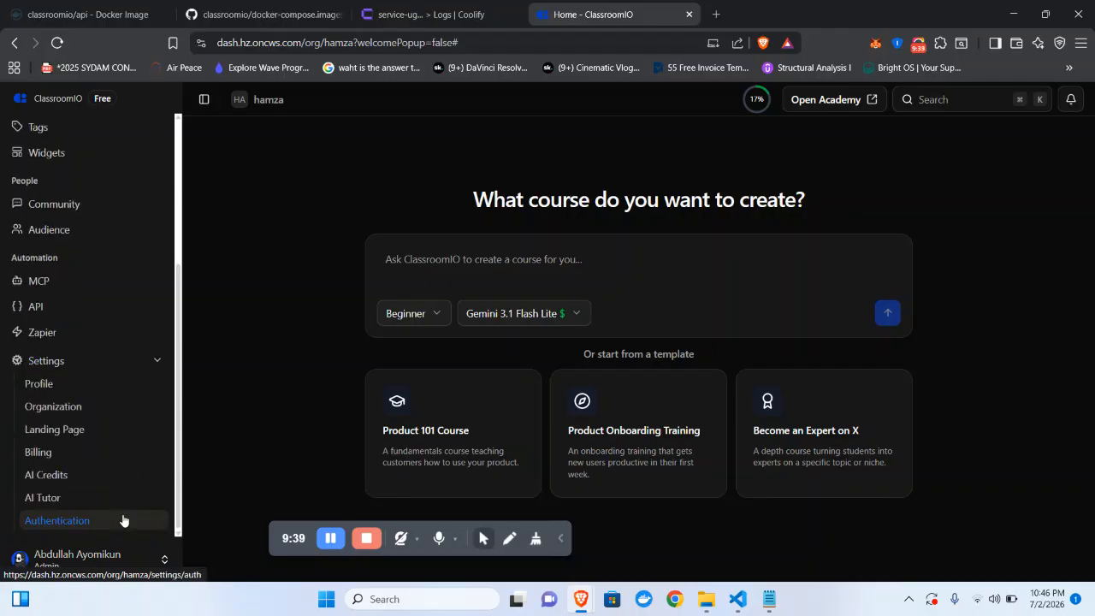
pyautogui.click(54, 406)
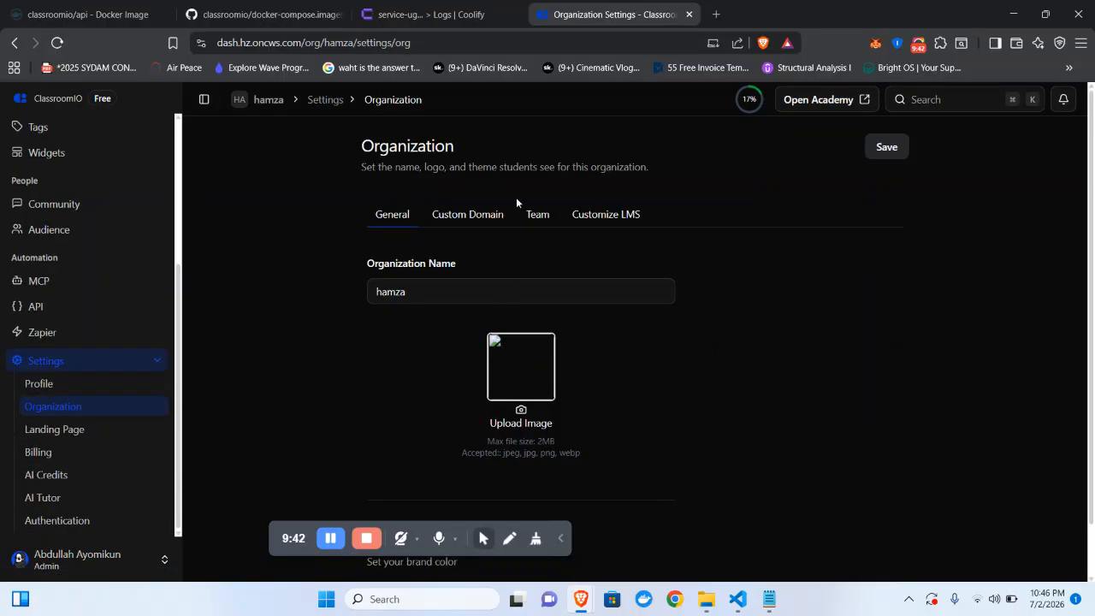
pyautogui.click(547, 217)
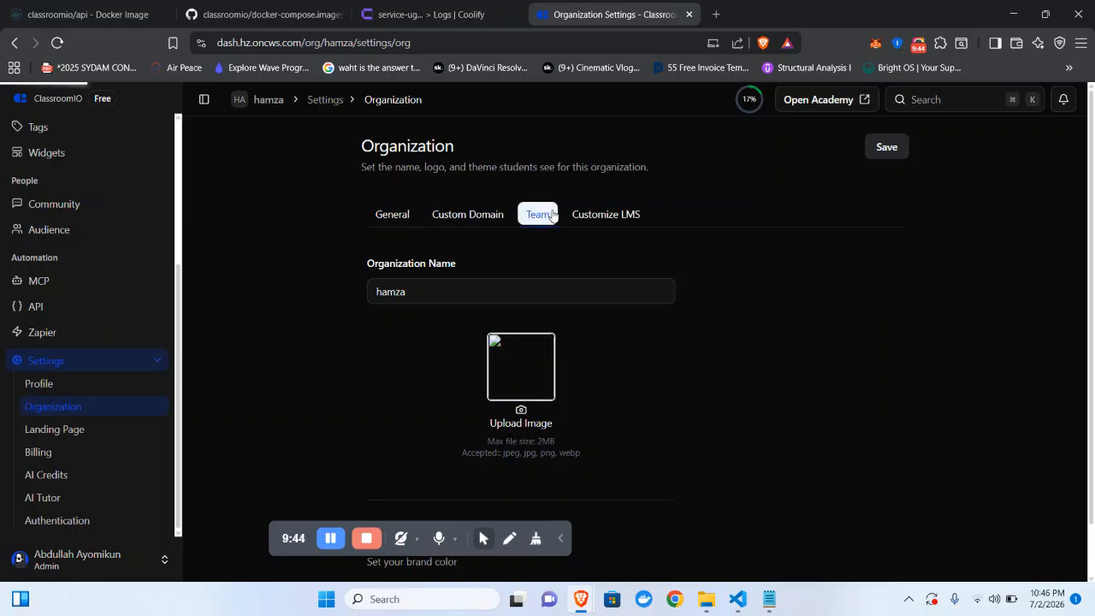
pyautogui.moveTo(304, 538); pyautogui.dragTo(136, 566)
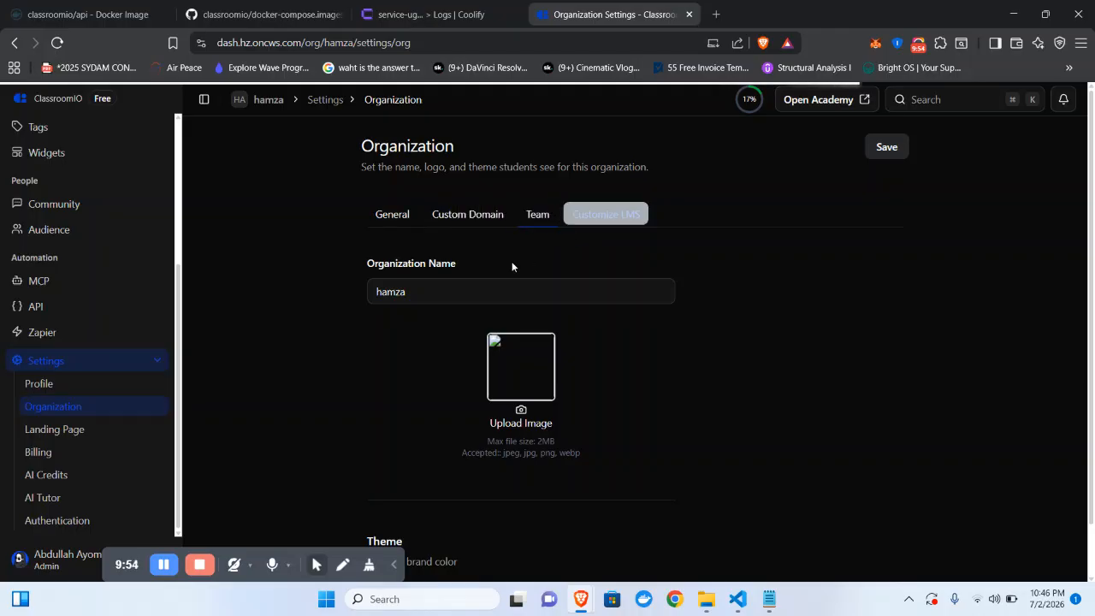
pyautogui.scroll(-1, 630, 428)
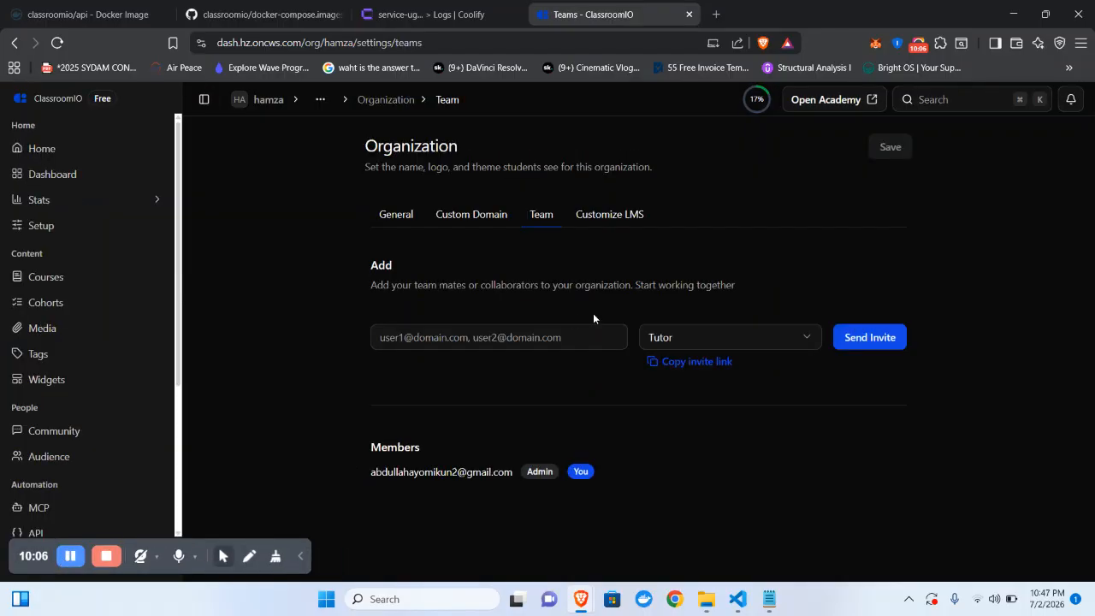
# Step: Review the Team page's invite field and role options without inviting anyone, and return to the ClassroomIO home page
pyautogui.click(494, 342)
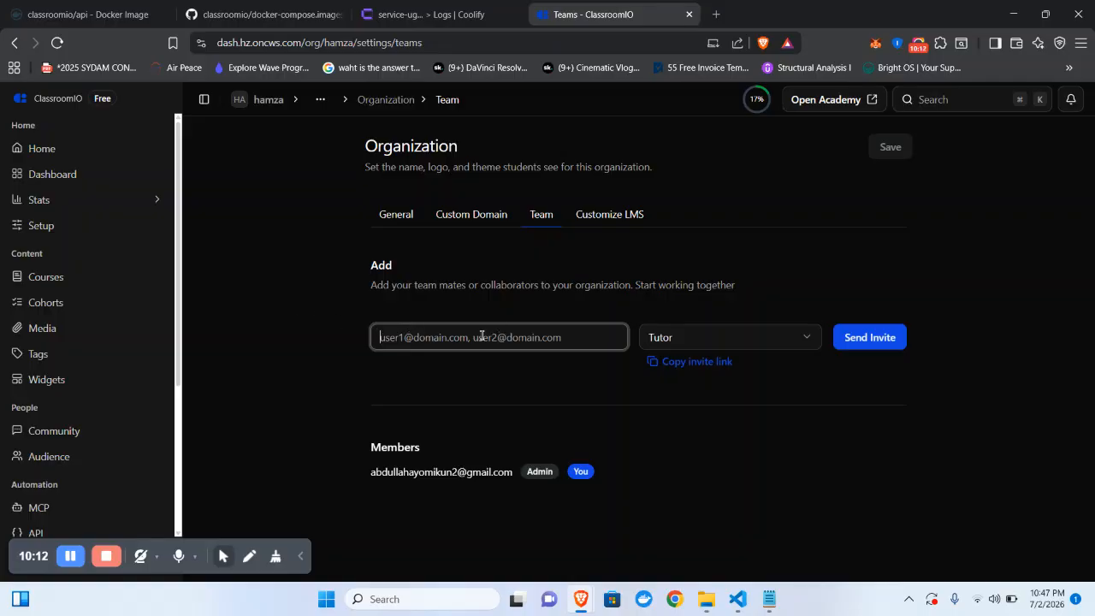
pyautogui.click(758, 323)
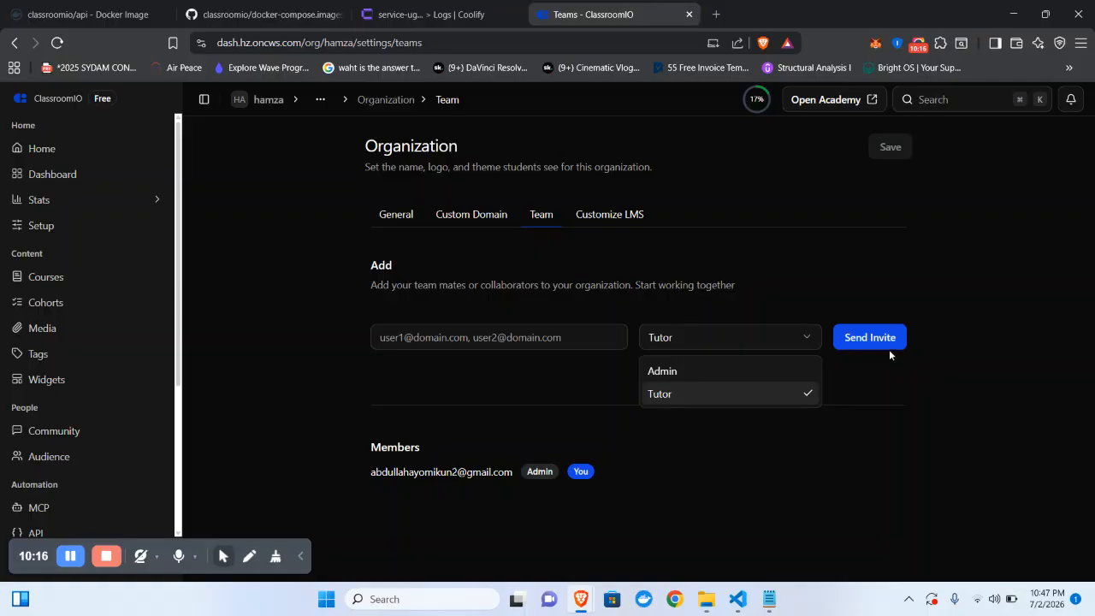
pyautogui.click(500, 258)
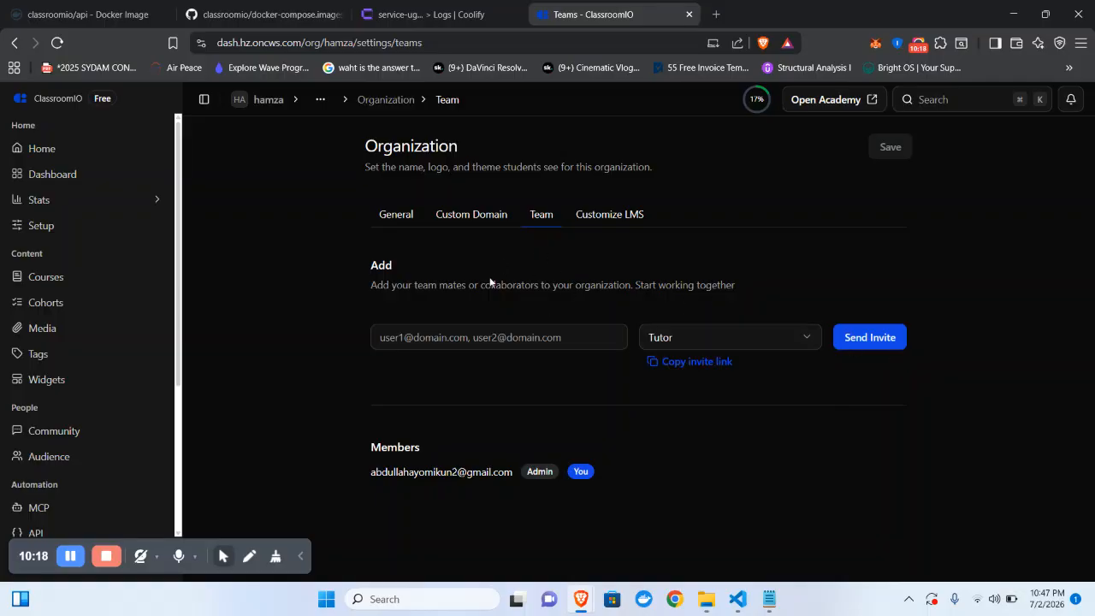
pyautogui.click(83, 160)
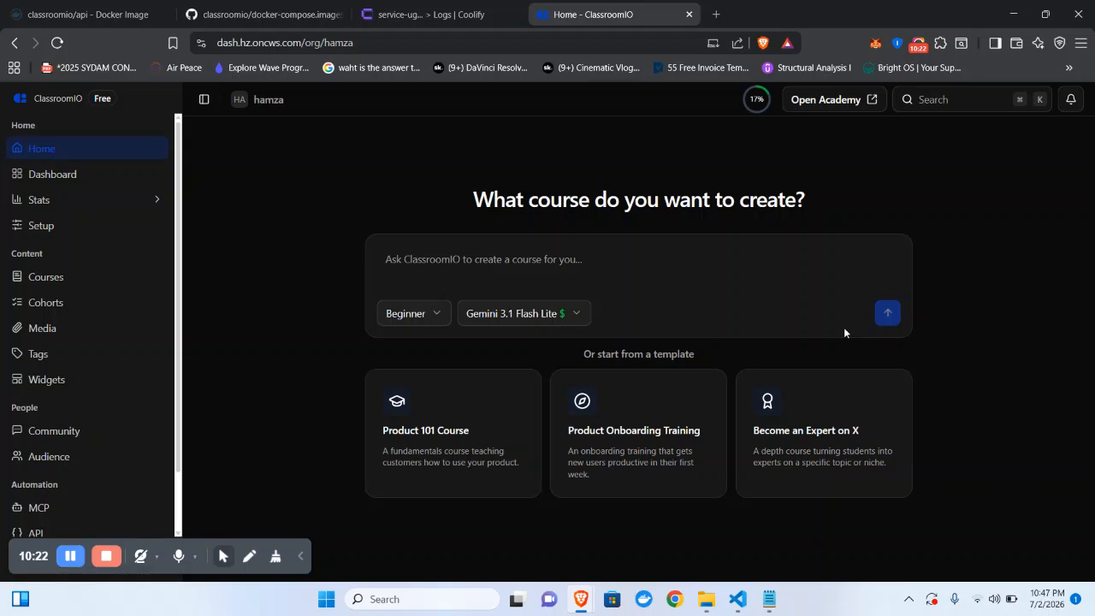